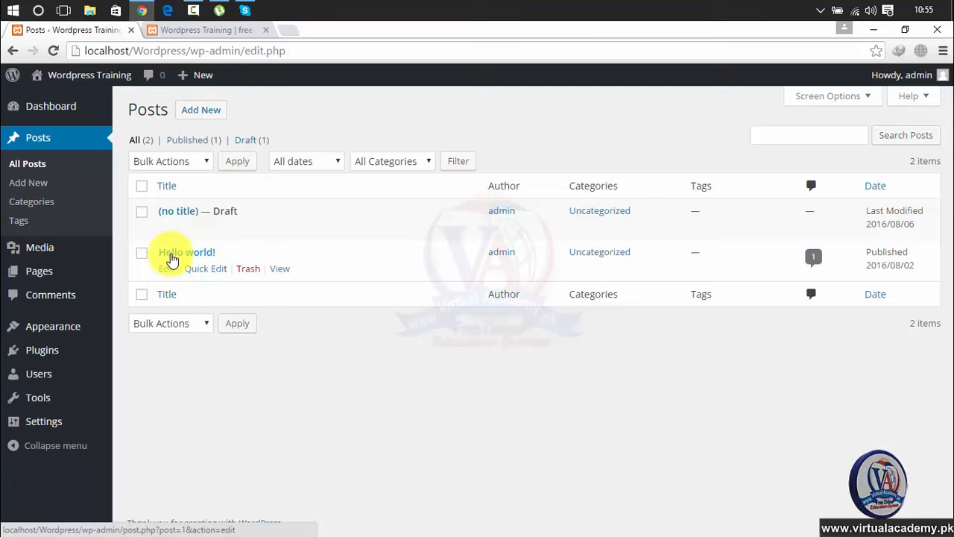
- Open the "Hello world!" post for editing, examine its title and body text, and return to the posts list
{"action": "left_click", "coordinate": [169, 270]}
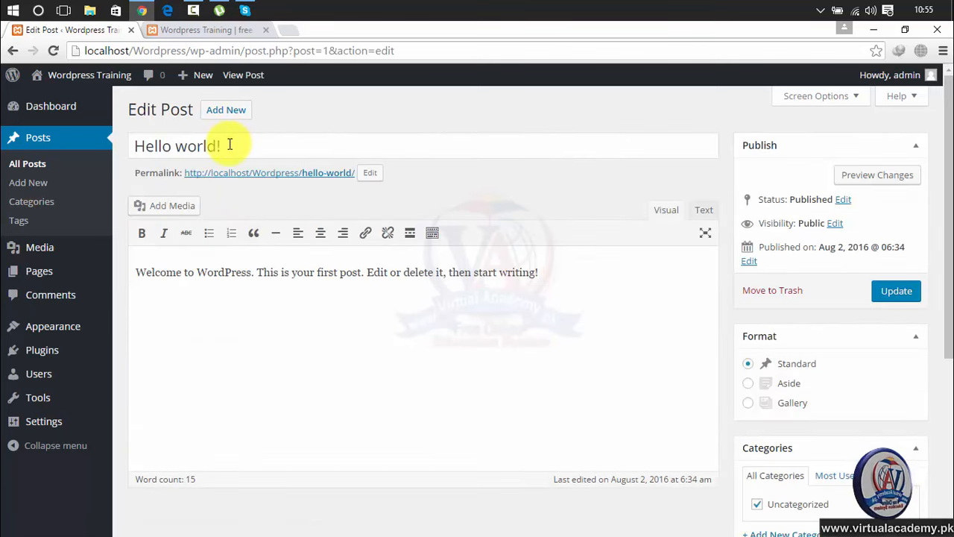
{"action": "left_click_drag", "start_coordinate": [226, 144], "coordinate": [112, 145]}
{"action": "left_click_drag", "start_coordinate": [538, 273], "coordinate": [289, 282]}
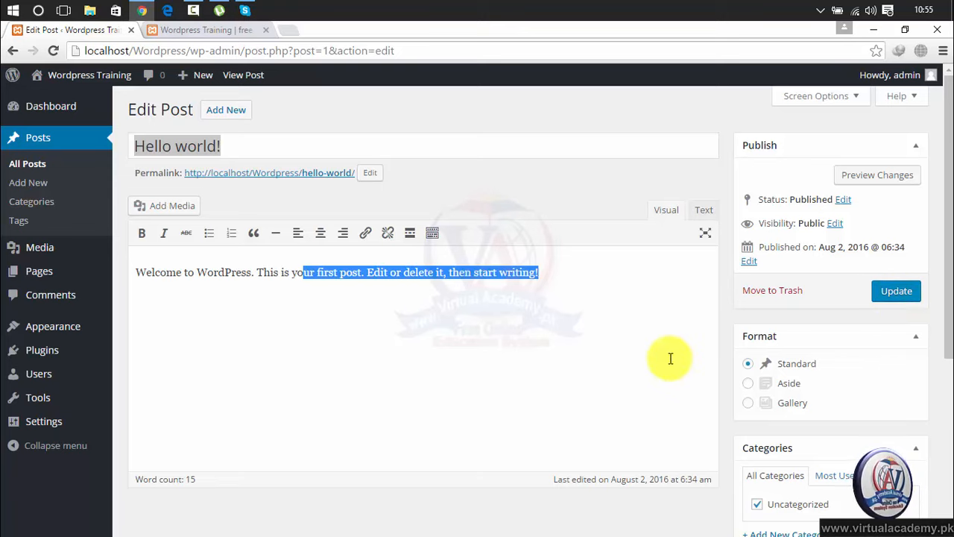
{"action": "mouse_move", "coordinate": [132, 84]}
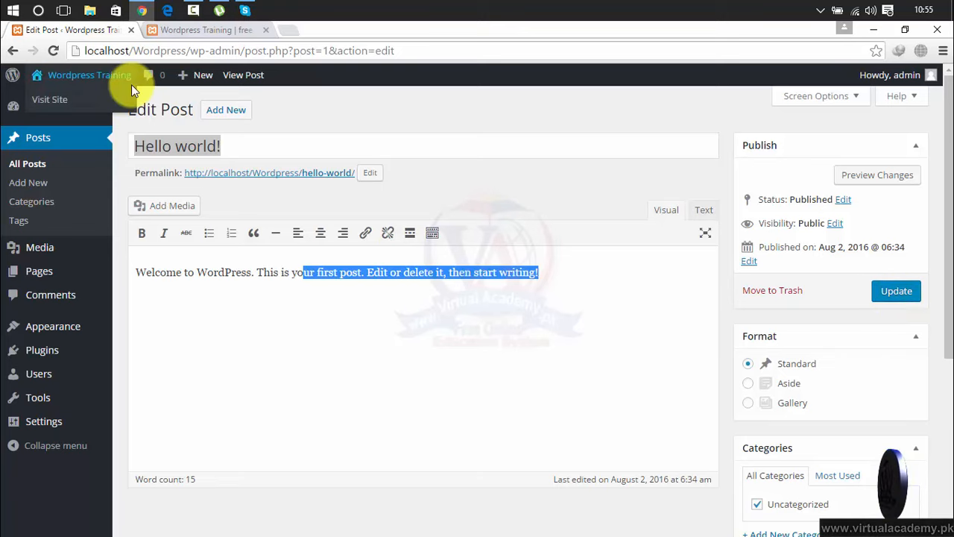
{"action": "left_click", "coordinate": [12, 51]}
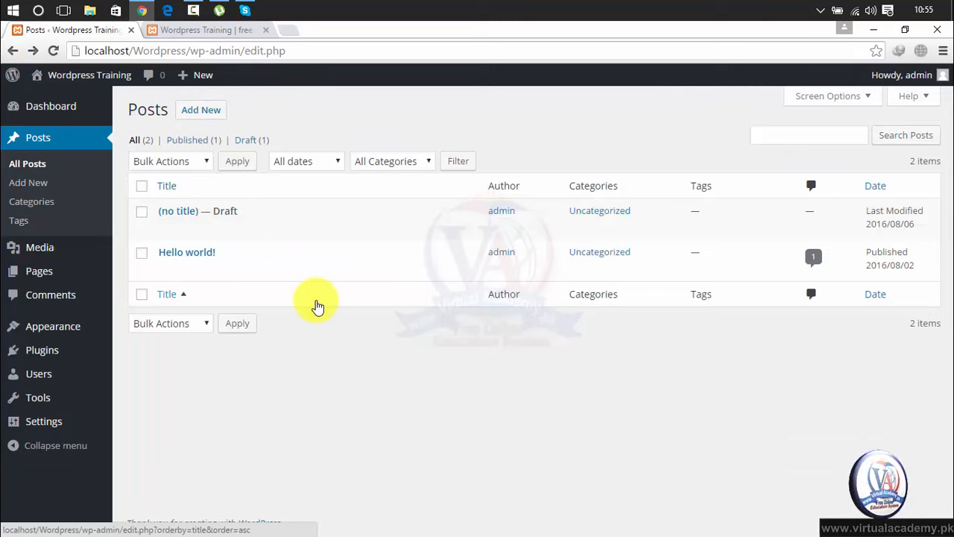
- View the Quick Edit fields of the "Hello world!" post and leave them without saving
{"action": "mouse_move", "coordinate": [193, 264]}
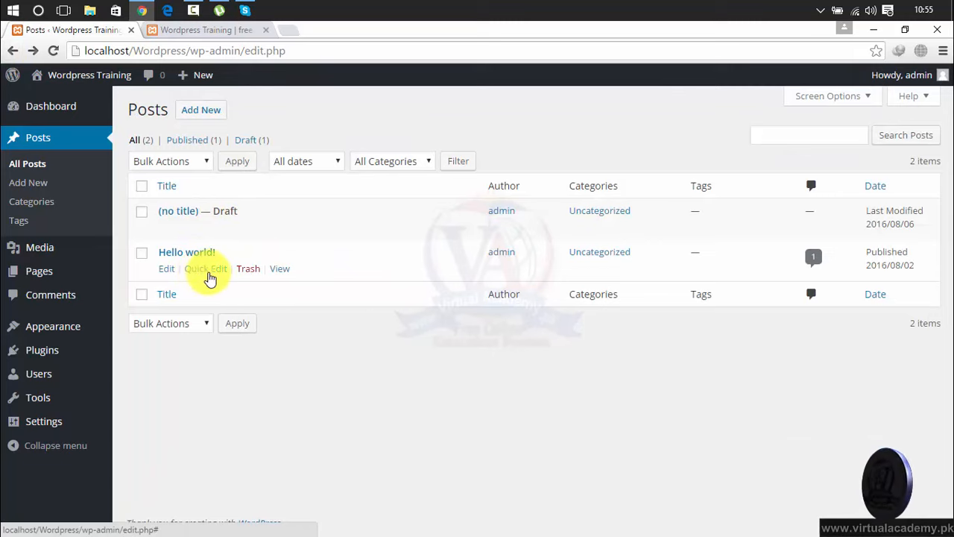
{"action": "left_click", "coordinate": [212, 269]}
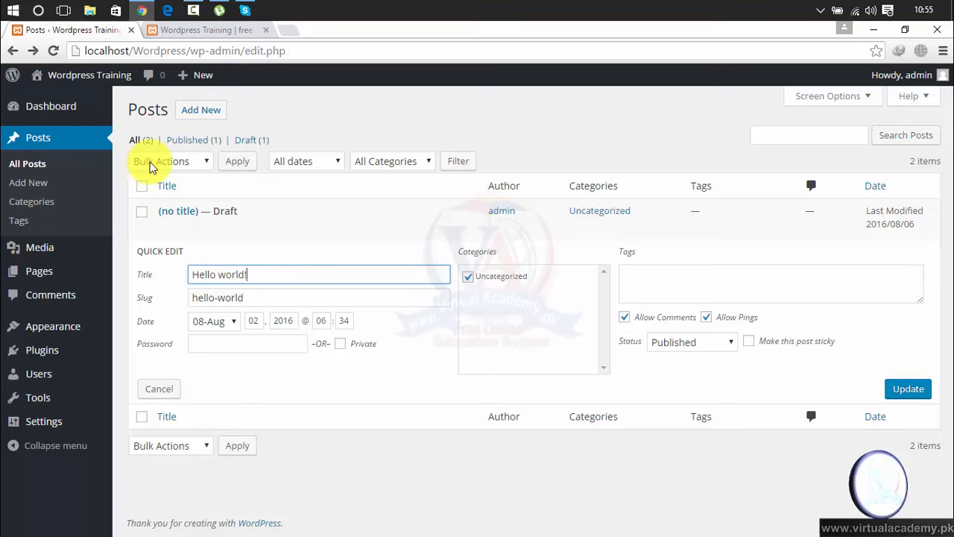
{"action": "left_click", "coordinate": [11, 52]}
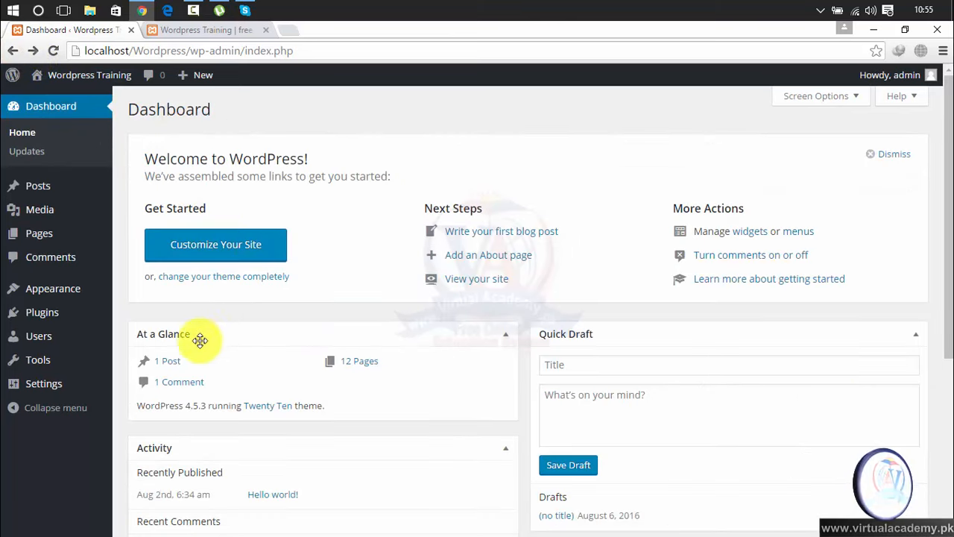
- Select both the untitled draft and the "Hello world!" post in the full posts list and move them to the trash
{"action": "mouse_move", "coordinate": [60, 192]}
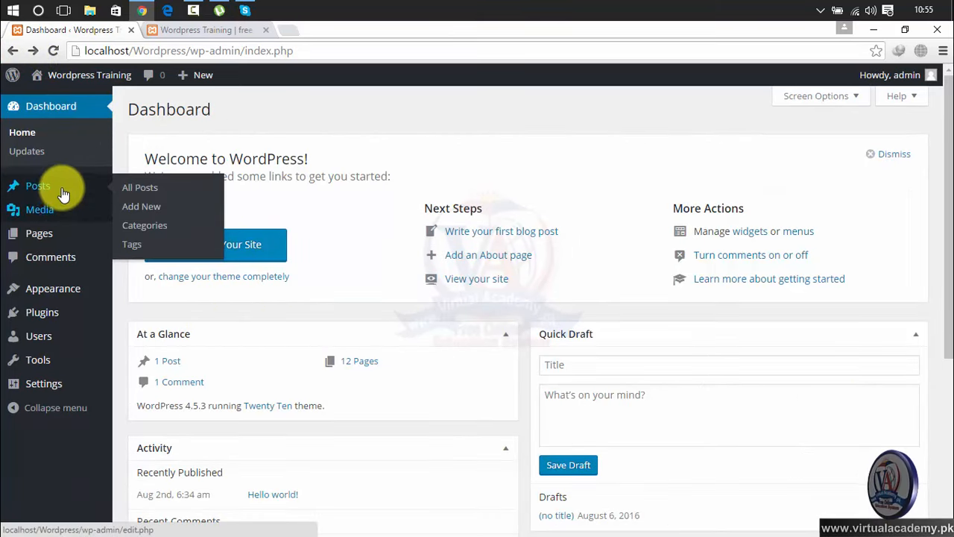
{"action": "left_click", "coordinate": [153, 195]}
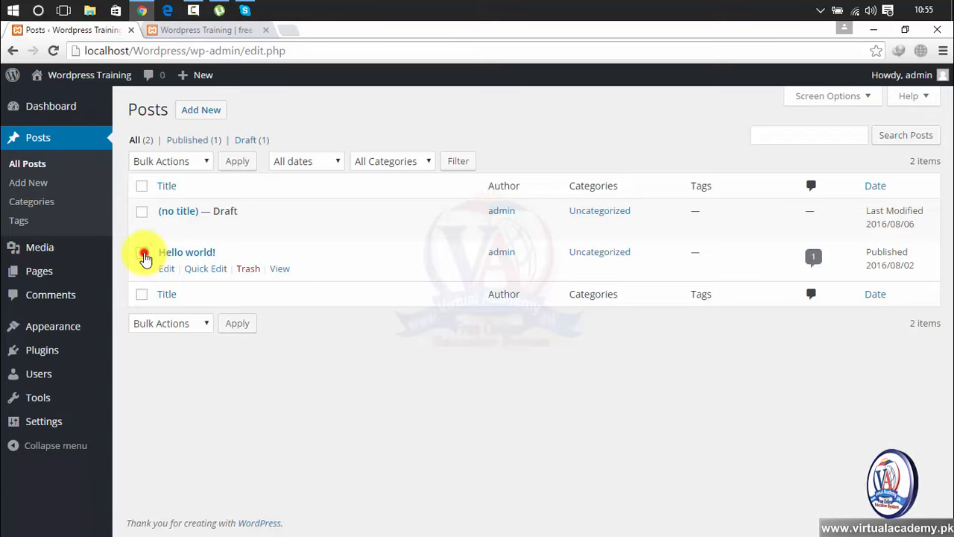
{"action": "left_click", "coordinate": [142, 254]}
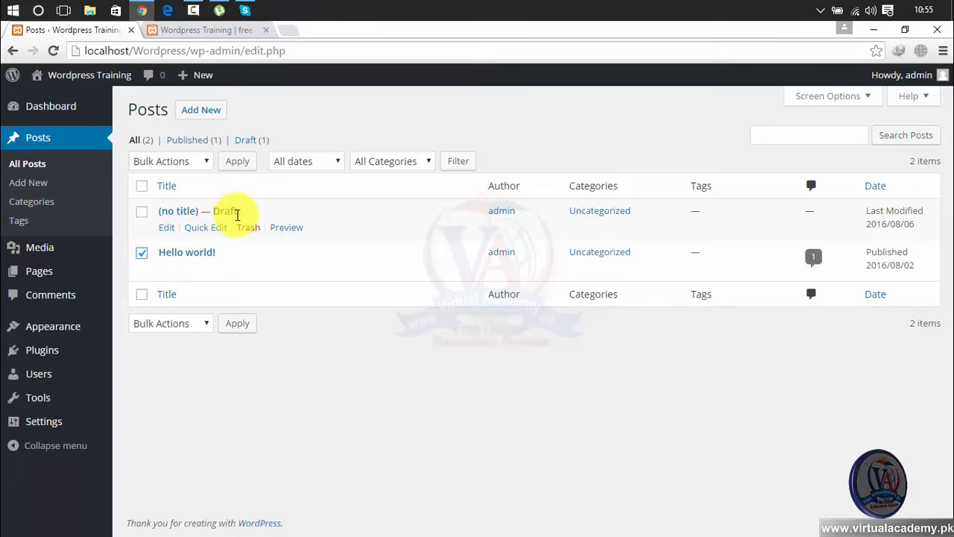
{"action": "left_click", "coordinate": [142, 212]}
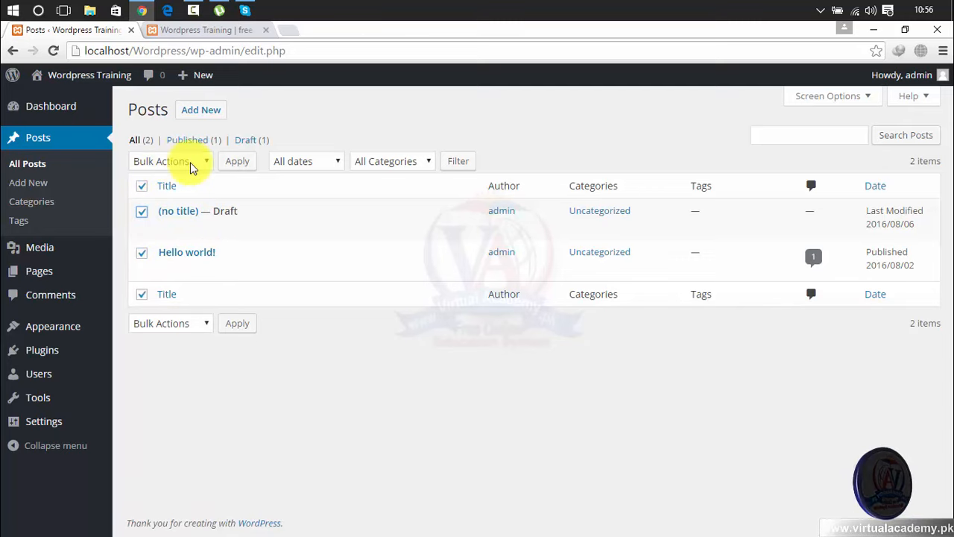
{"action": "left_click", "coordinate": [210, 163]}
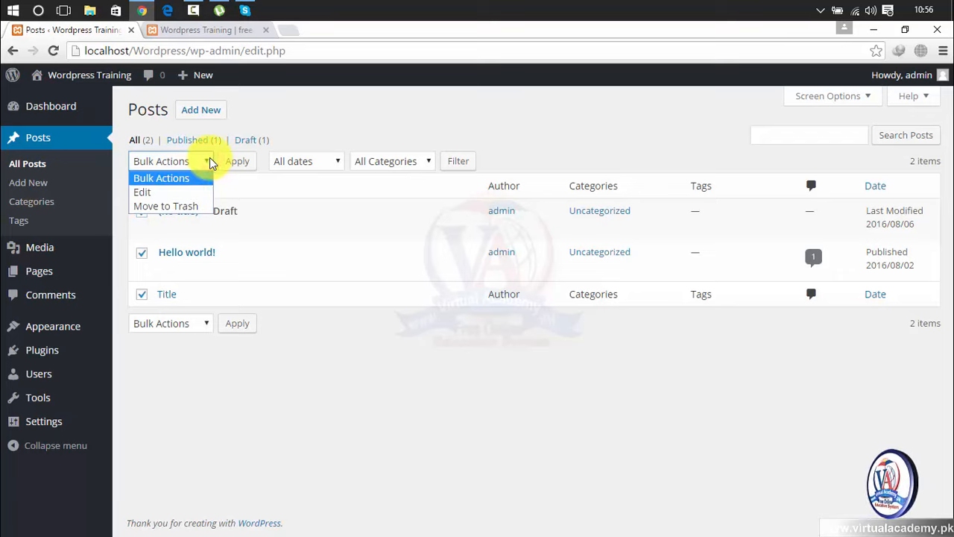
{"action": "left_click", "coordinate": [187, 207]}
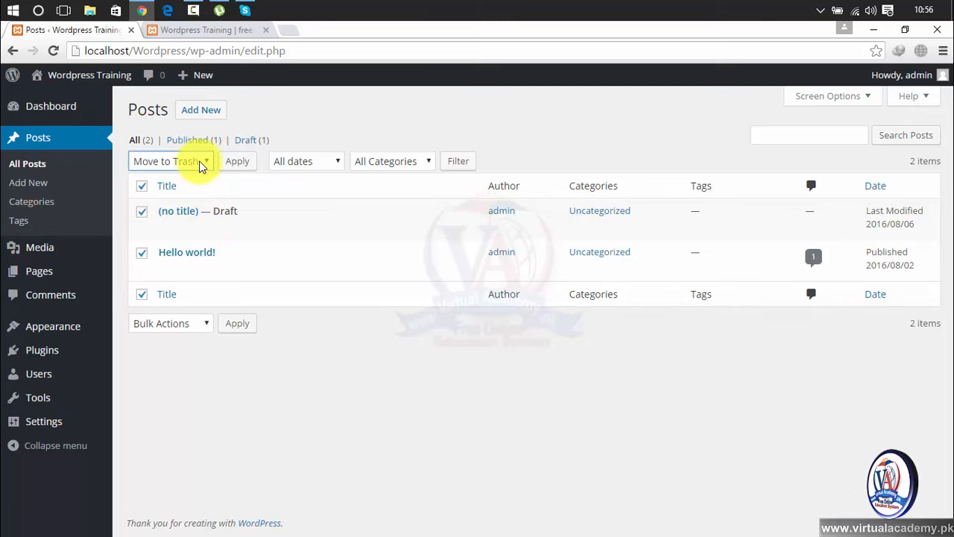
{"action": "left_click", "coordinate": [237, 163]}
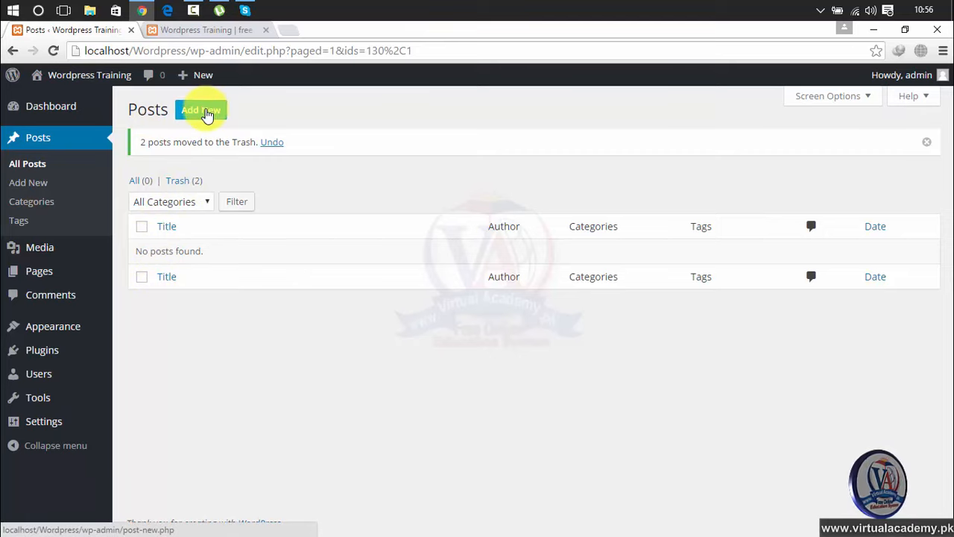
- Create a new post with the title "learn free AutoCAD electrical 2017"
{"action": "left_click", "coordinate": [207, 112]}
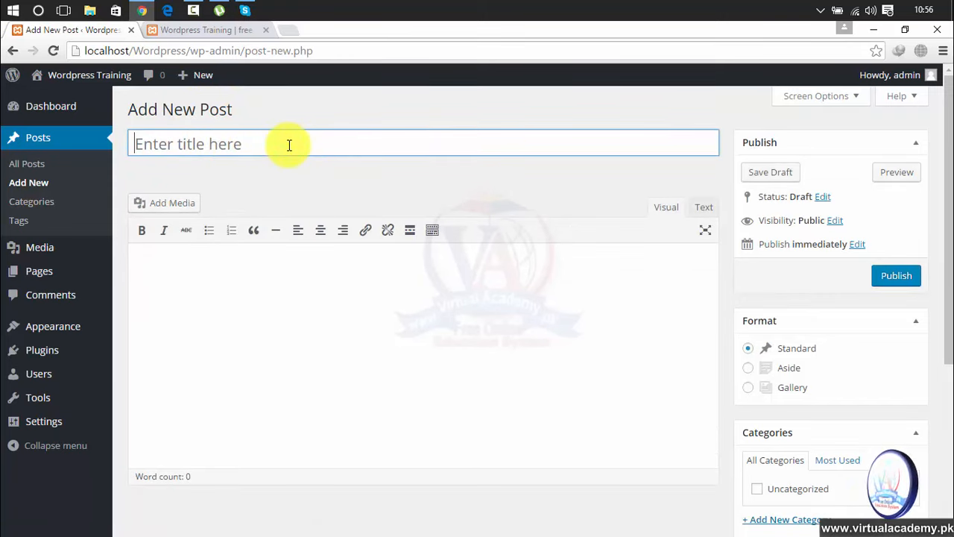
{"action": "key", "text": "shift"}
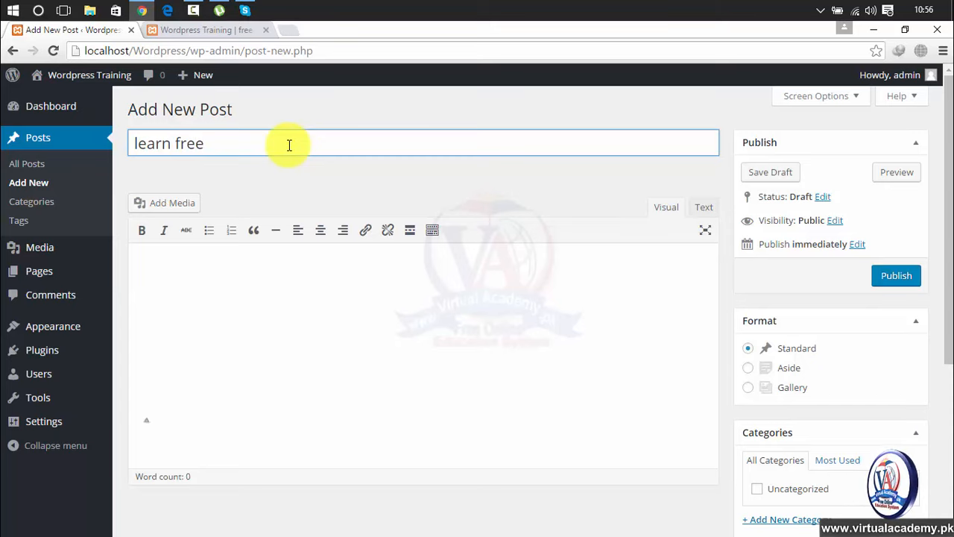
{"action": "type", "text": "Auro"}
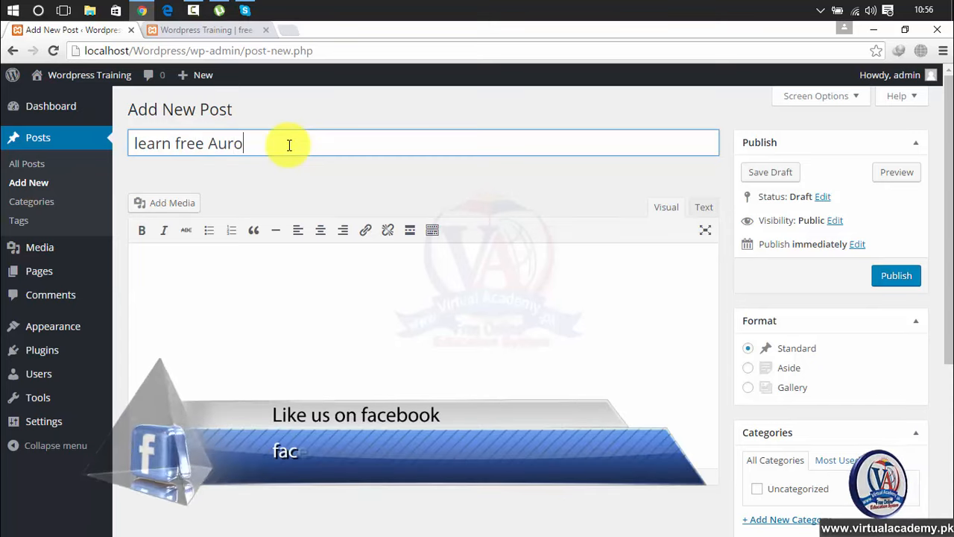
{"action": "key", "text": "BackSpace"}
{"action": "key", "text": "BackSpace"}
{"action": "type", "text": "to"}
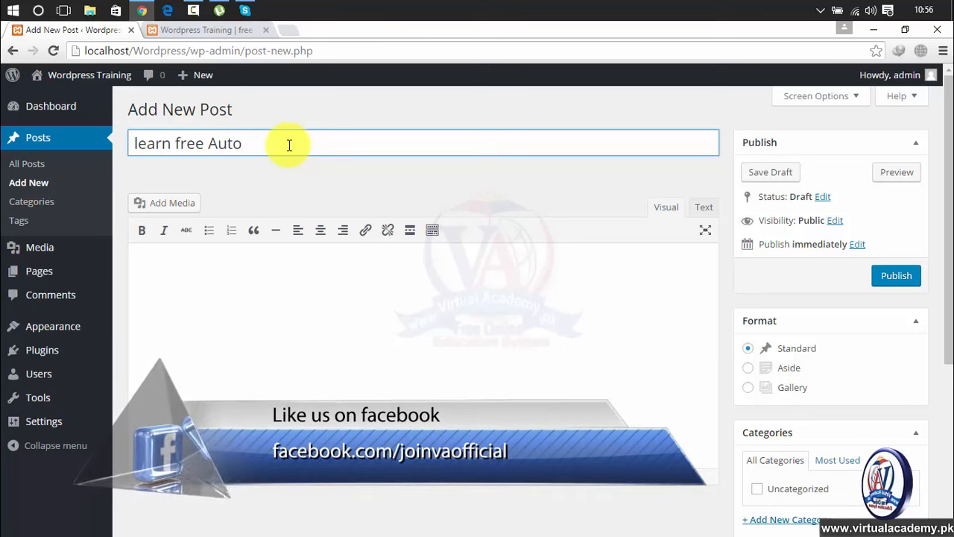
{"action": "type", "text": "CAD"}
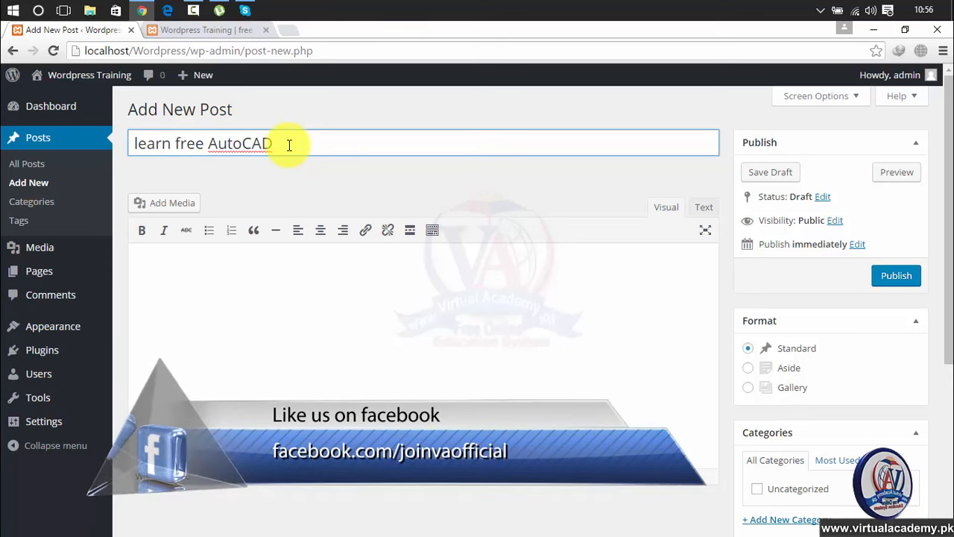
{"action": "type", "text": " electric"}
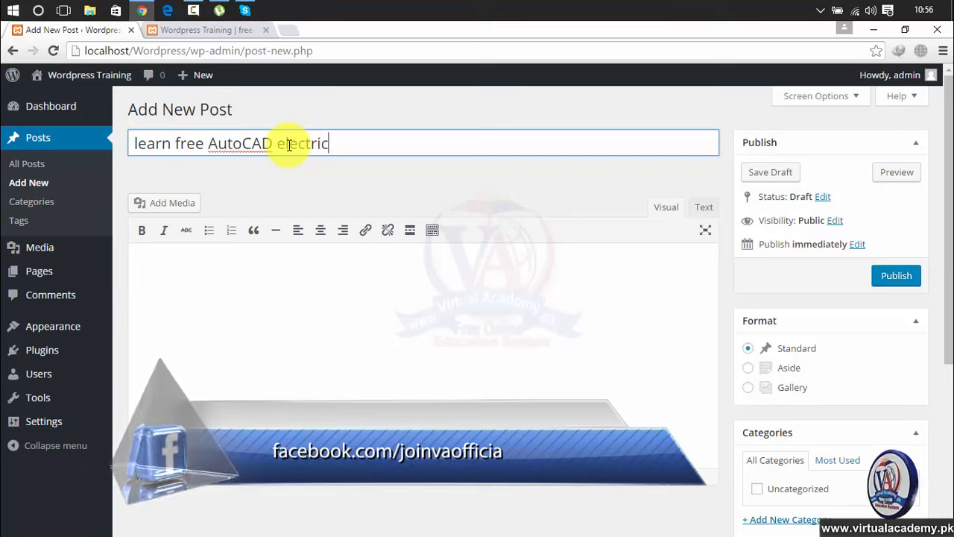
{"action": "type", "text": "al 2017"}
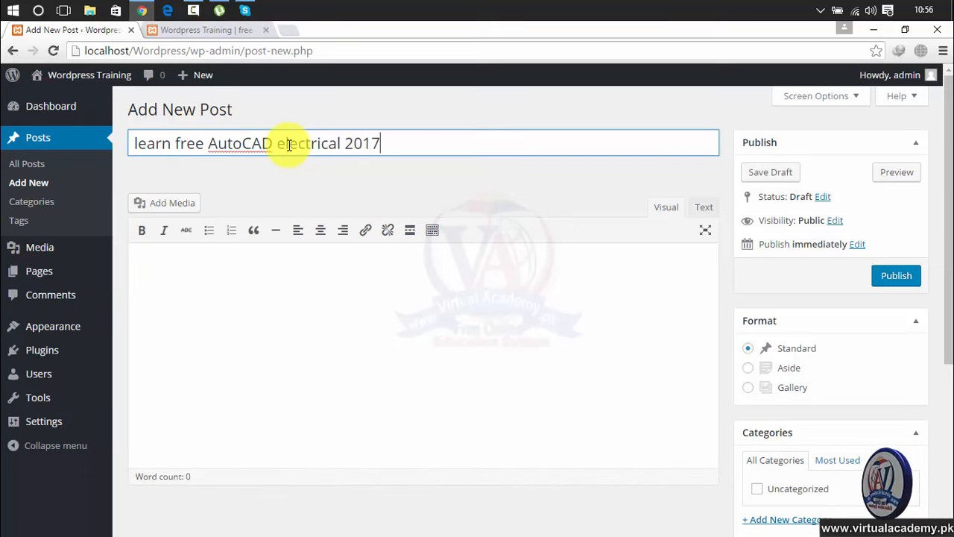
{"action": "left_click", "coordinate": [256, 290]}
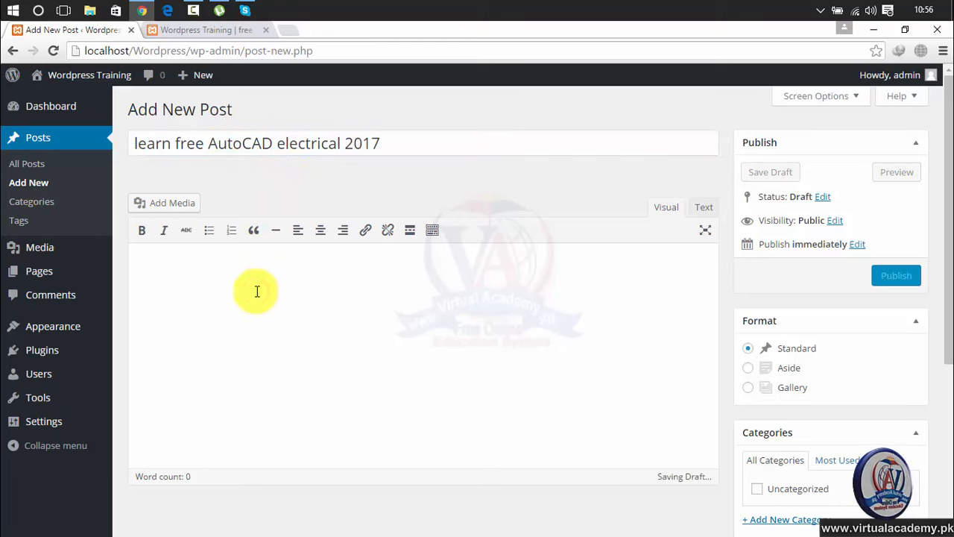
- Capitalize the first letter of the post title so it starts with "Learn", and place the cursor in the body
{"action": "left_click", "coordinate": [139, 147]}
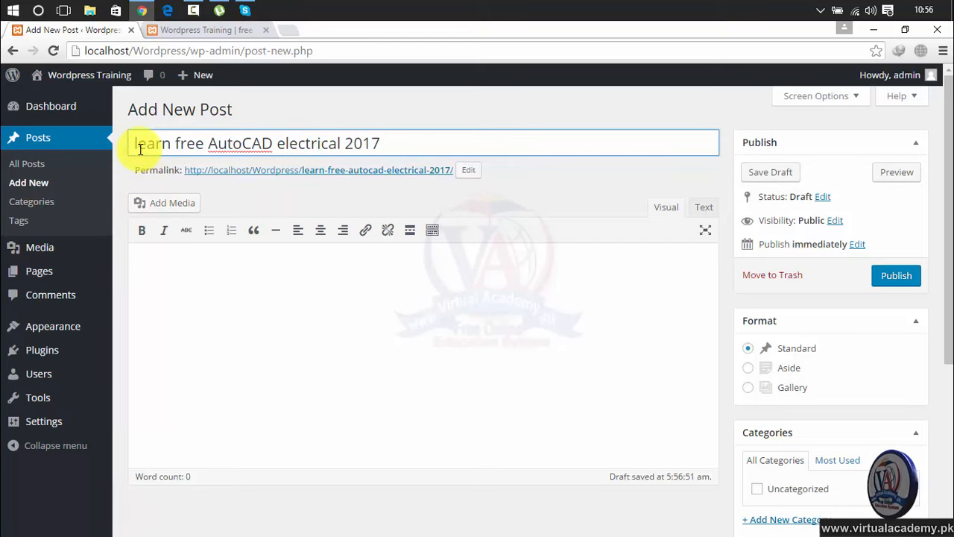
{"action": "key", "text": "BackSpace"}
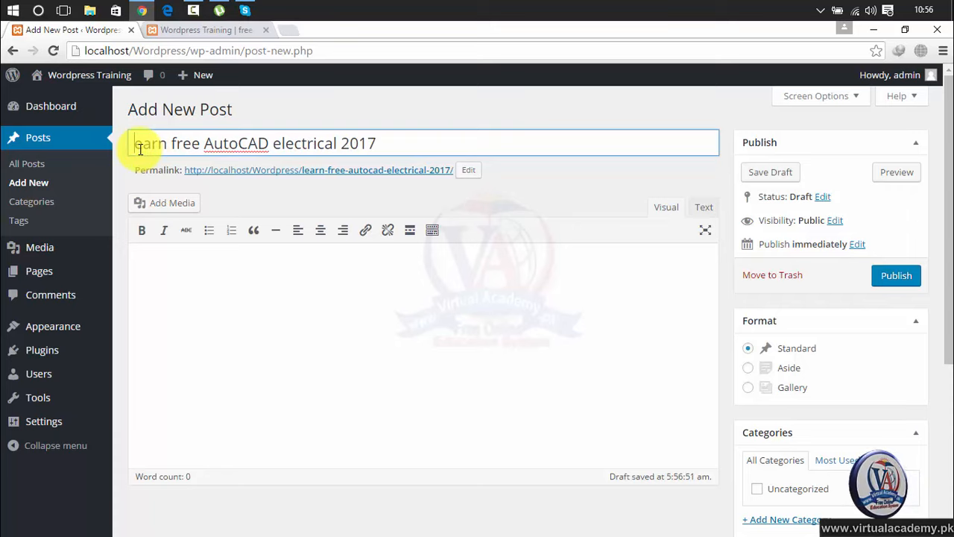
{"action": "type", "text": "L"}
{"action": "left_click", "coordinate": [227, 410]}
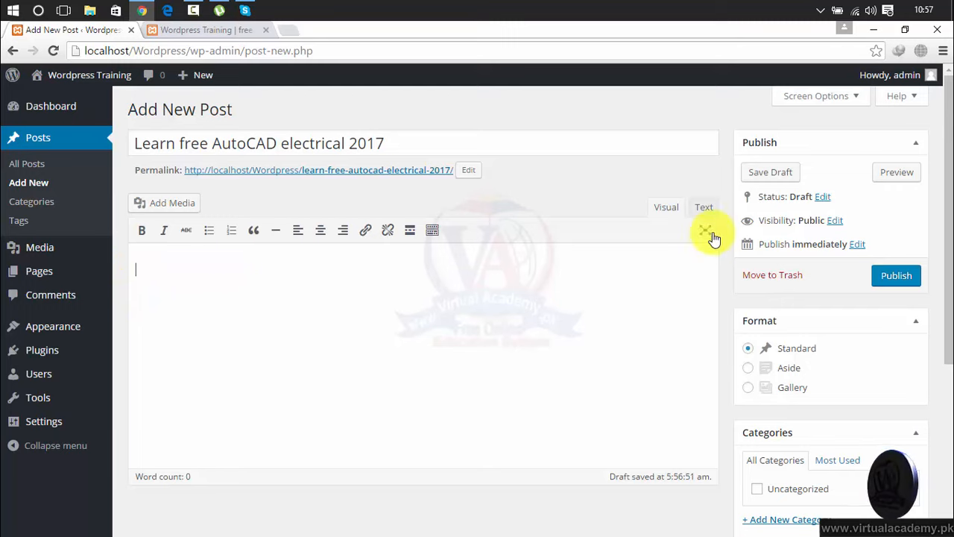
- Try the bold, italic and del tags in the body's HTML text mode, clear them, and return to visual editing
{"action": "left_click", "coordinate": [709, 208]}
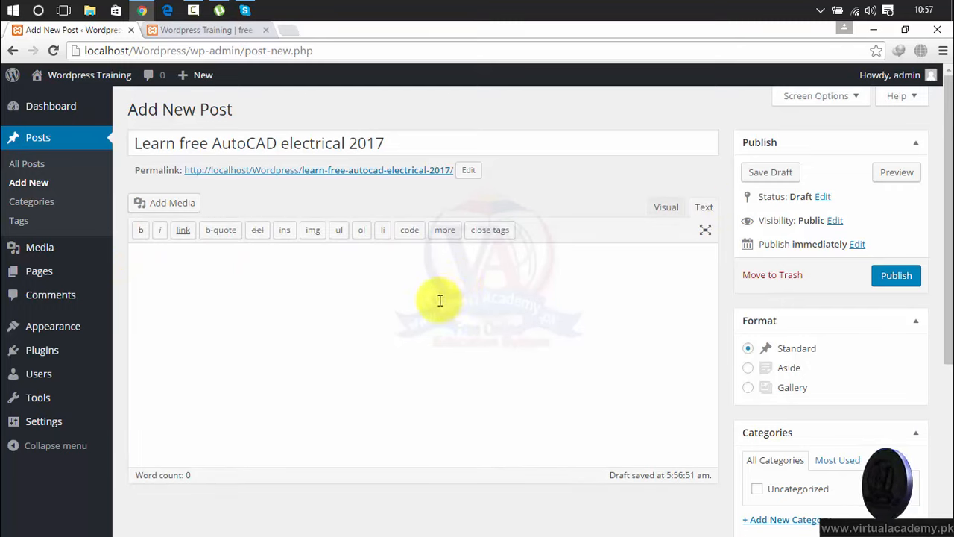
{"action": "left_click", "coordinate": [140, 238]}
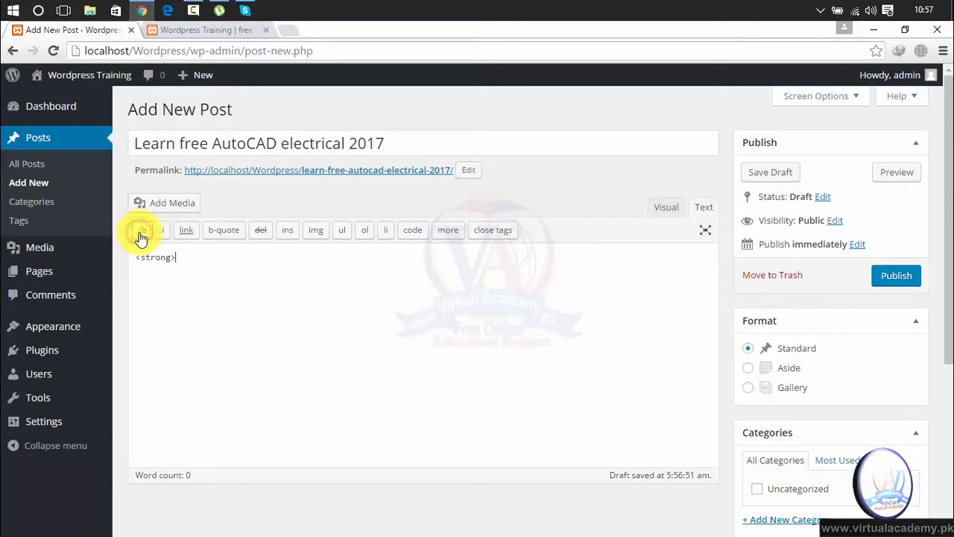
{"action": "left_click_drag", "start_coordinate": [182, 256], "coordinate": [116, 256]}
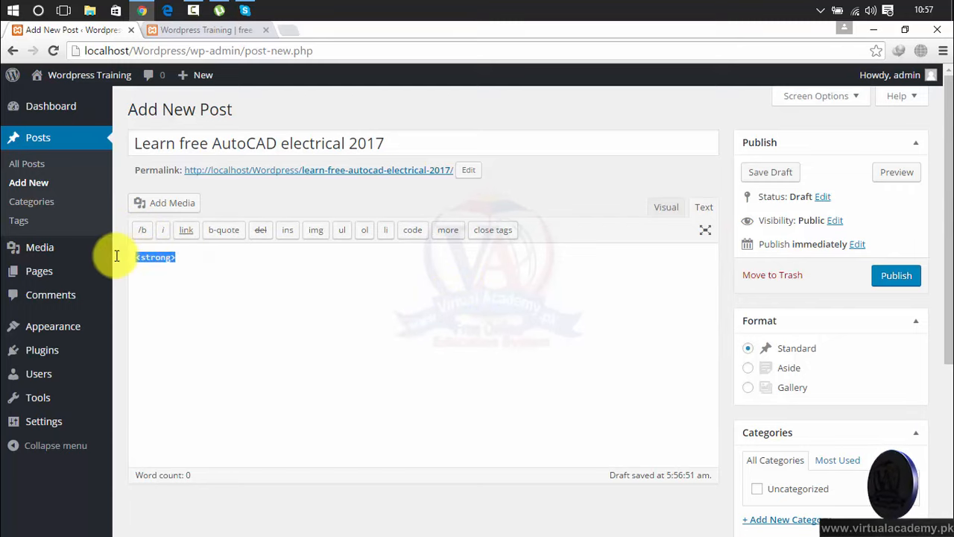
{"action": "left_click", "coordinate": [161, 233]}
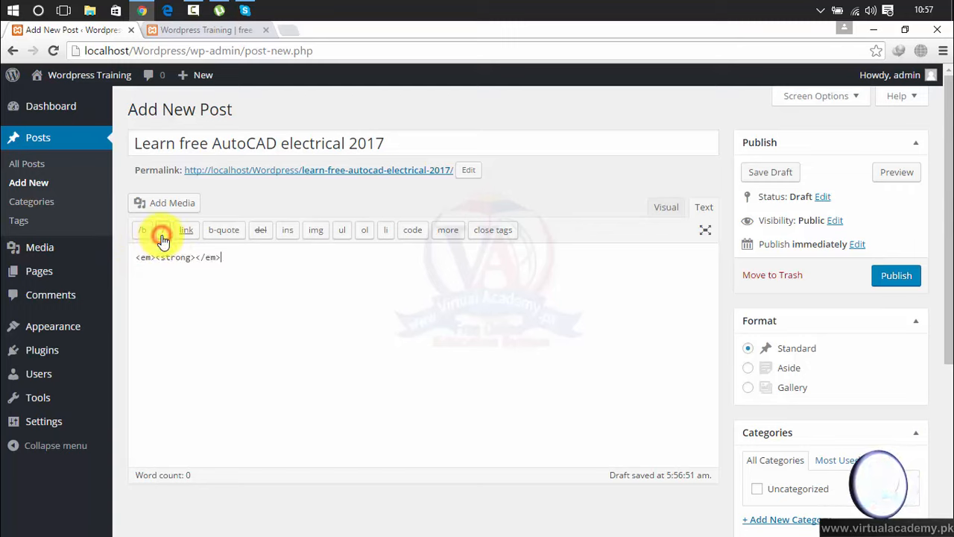
{"action": "left_click_drag", "start_coordinate": [230, 258], "coordinate": [122, 258]}
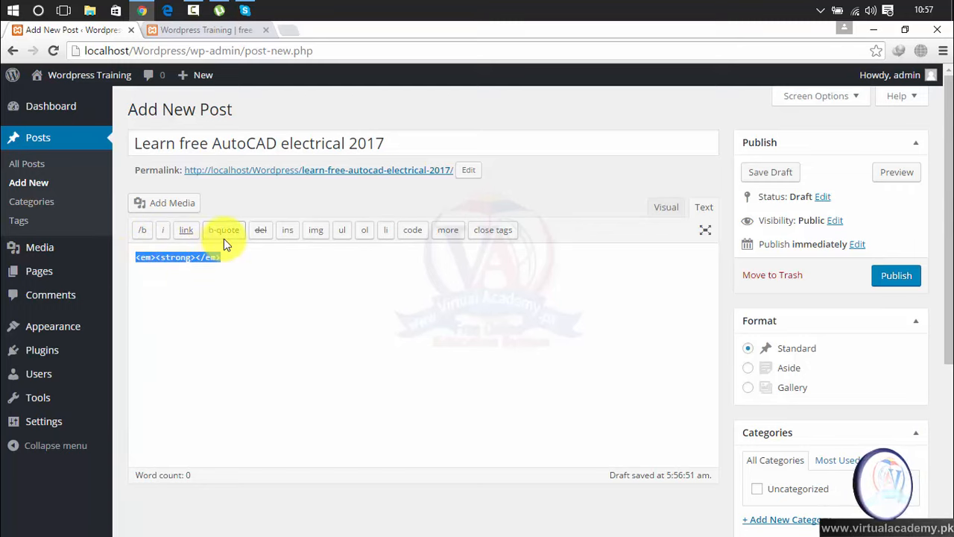
{"action": "left_click", "coordinate": [261, 231]}
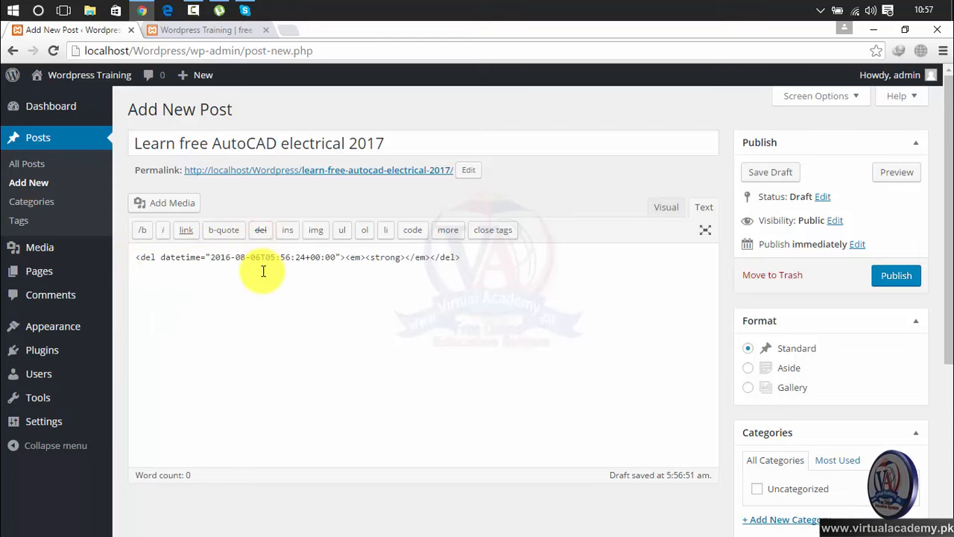
{"action": "left_click_drag", "start_coordinate": [464, 257], "coordinate": [88, 250]}
{"action": "key", "text": "Delete"}
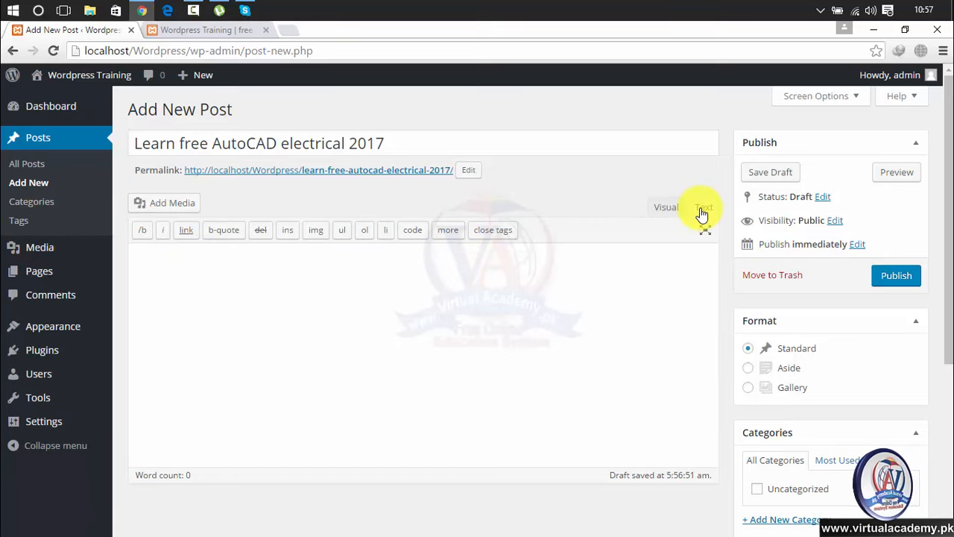
{"action": "left_click", "coordinate": [666, 208]}
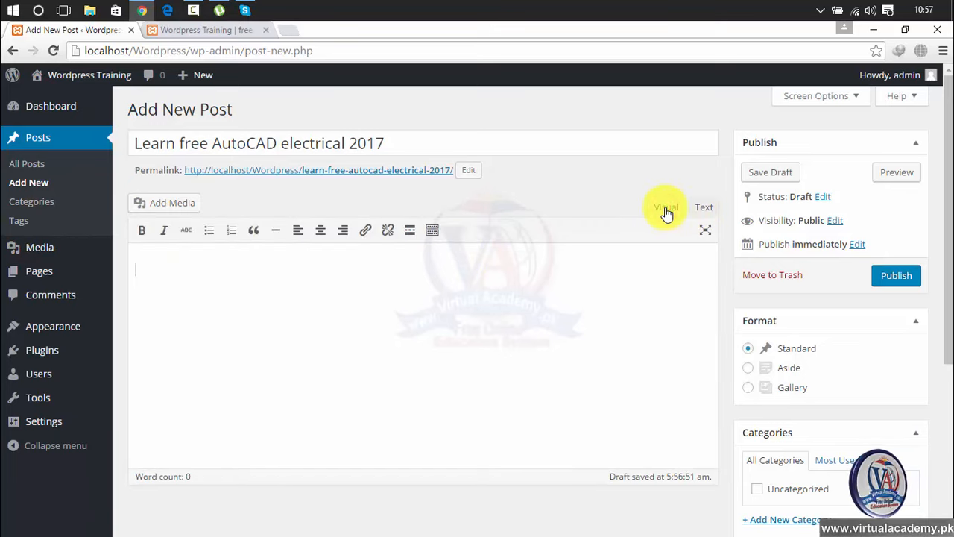
- Write the bold line "learn free online autocad 2017" in the post body and correct "autocad" to the spelling suggestion "auto cad"
{"action": "left_click", "coordinate": [141, 231]}
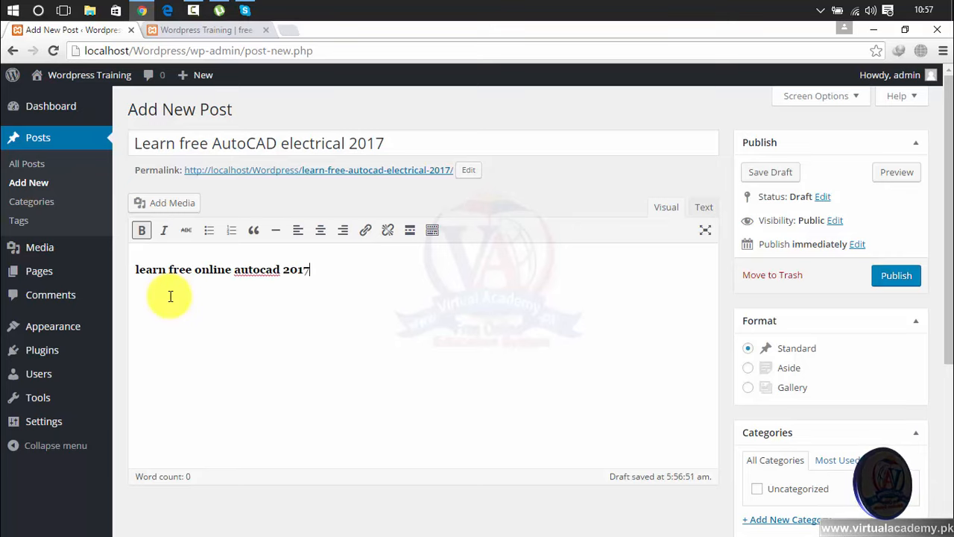
{"action": "right_click", "coordinate": [259, 269]}
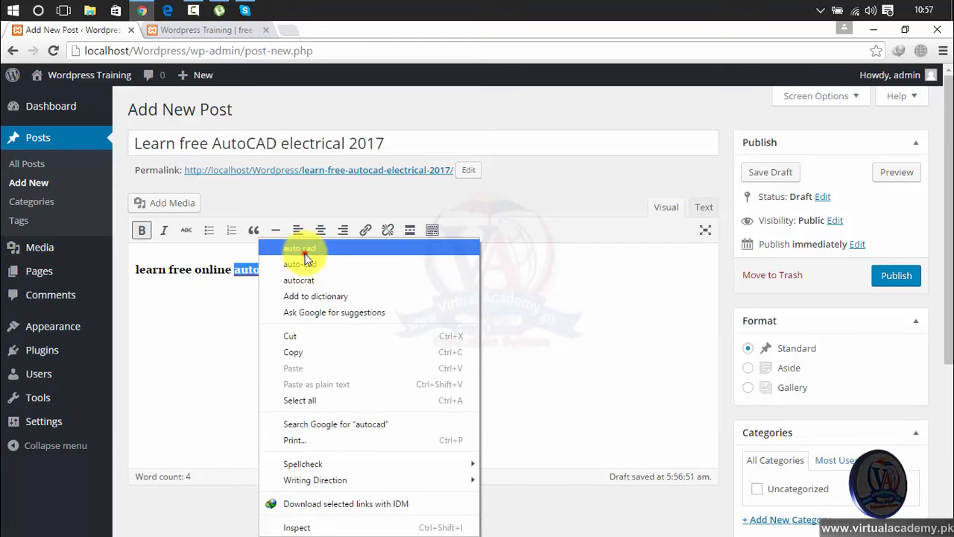
{"action": "left_click", "coordinate": [305, 253]}
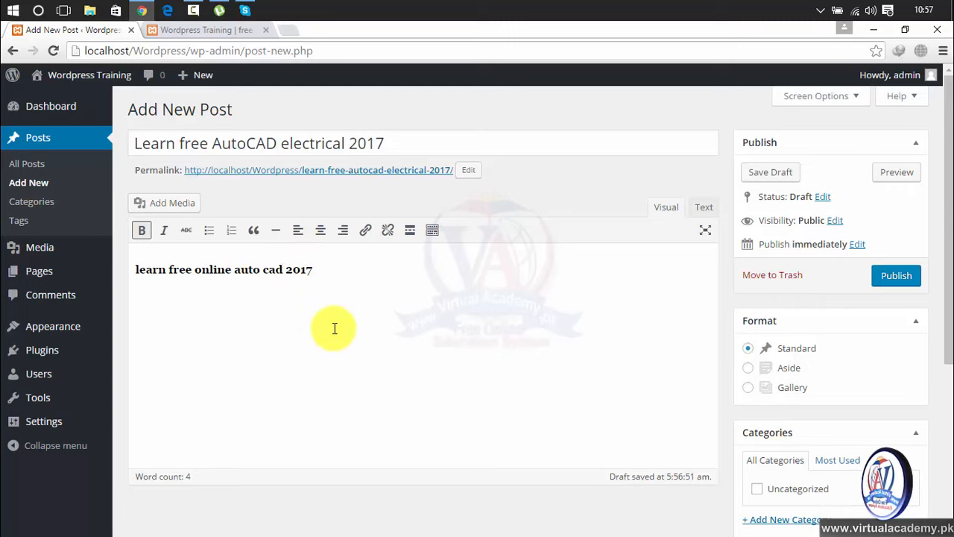
- Change the body line from bold to italic, trying strikethrough on it and removing it again
{"action": "left_click_drag", "start_coordinate": [314, 270], "coordinate": [117, 278]}
{"action": "left_click", "coordinate": [141, 231]}
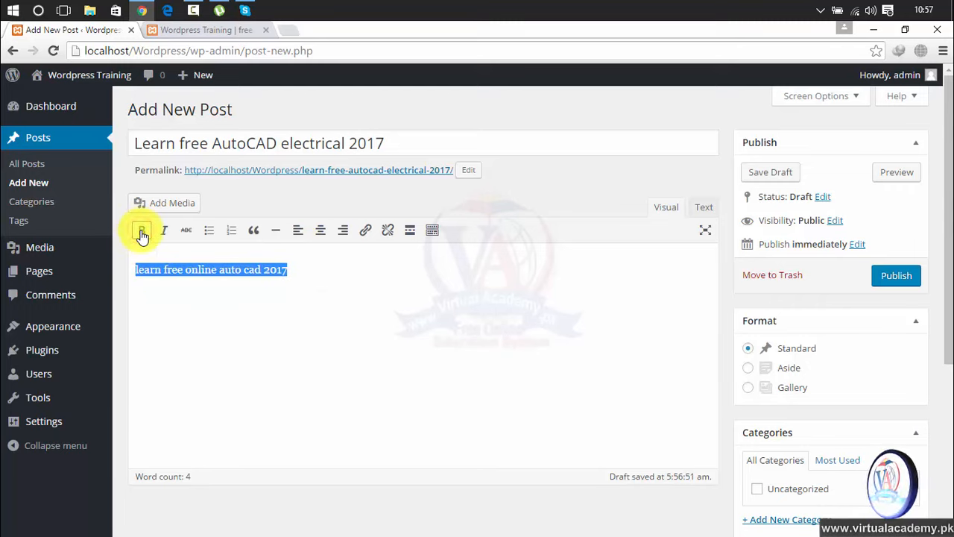
{"action": "left_click", "coordinate": [164, 232]}
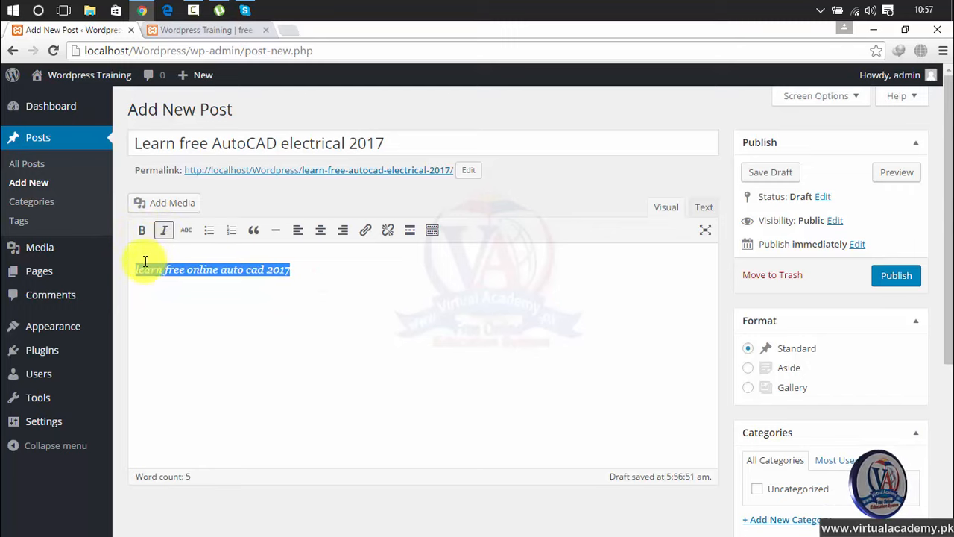
{"action": "left_click", "coordinate": [186, 233]}
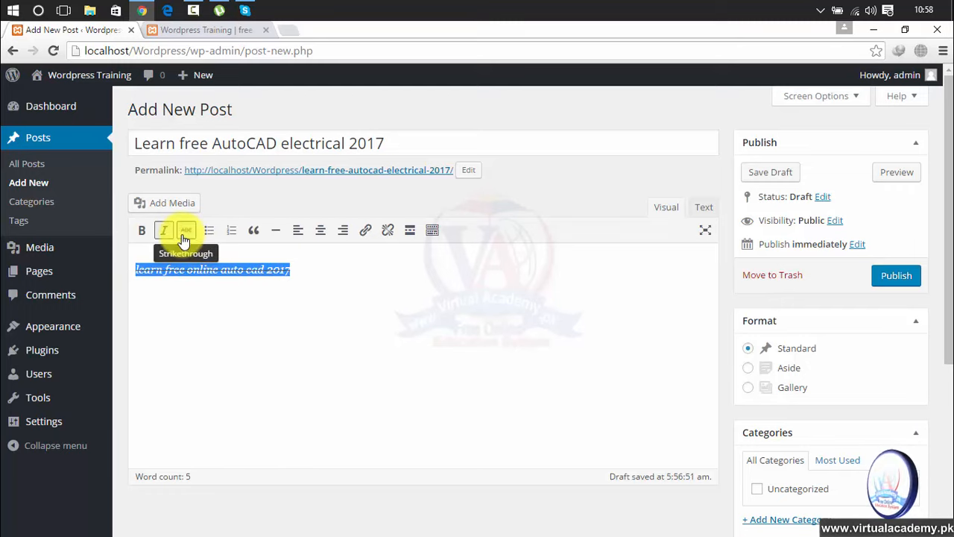
{"action": "left_click", "coordinate": [185, 235]}
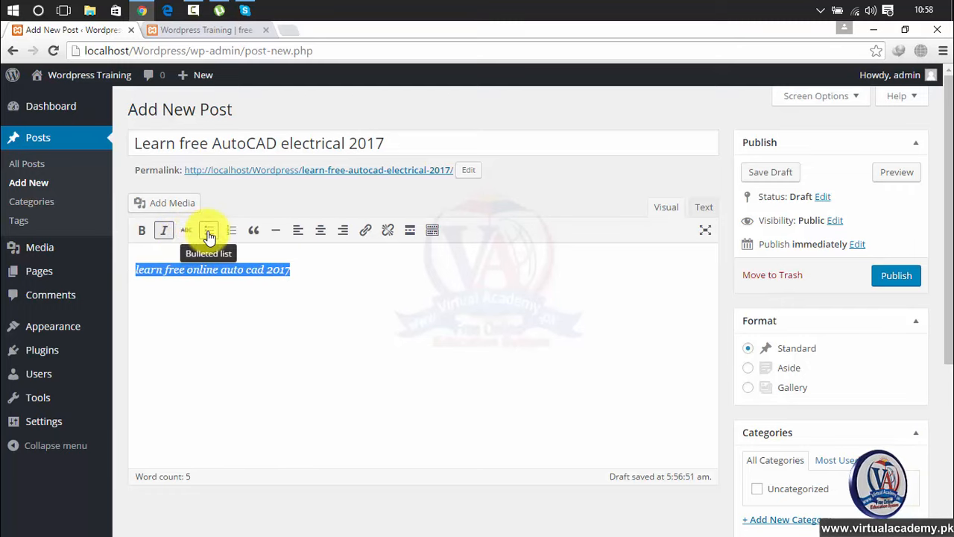
- Add the lines "cad", "computer" and "graphic" below the italic line and format them as a list, first bulleted and finally numbered
{"action": "left_click", "coordinate": [298, 264]}
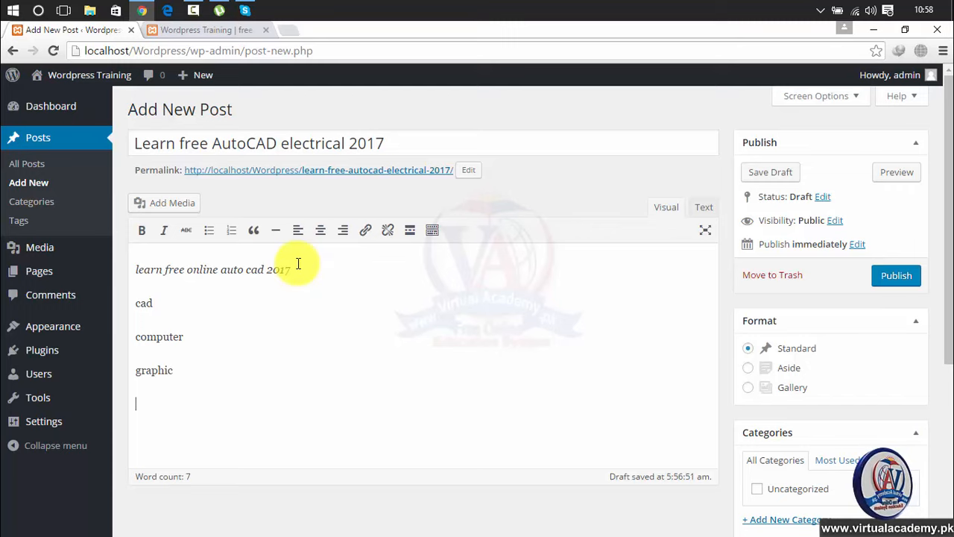
{"action": "left_click_drag", "start_coordinate": [179, 375], "coordinate": [138, 304]}
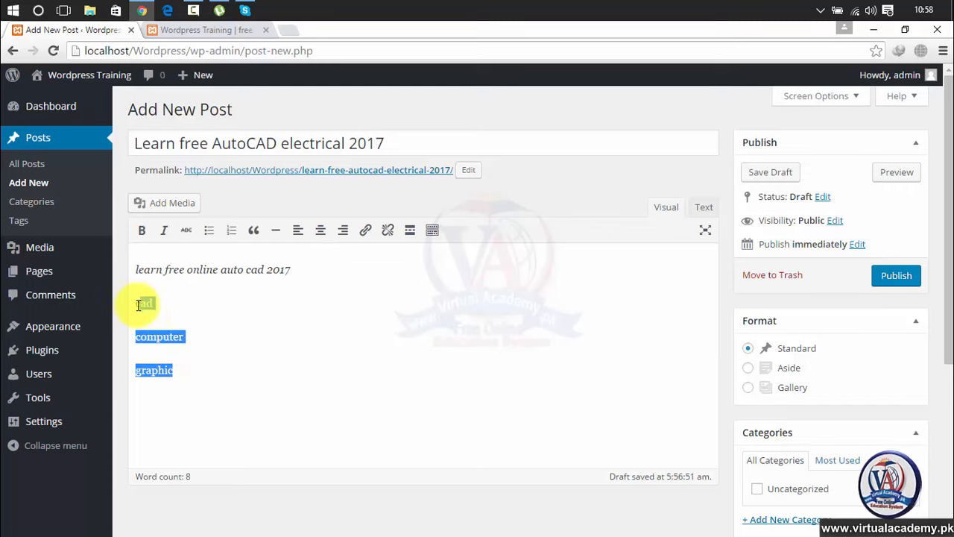
{"action": "left_click", "coordinate": [210, 232]}
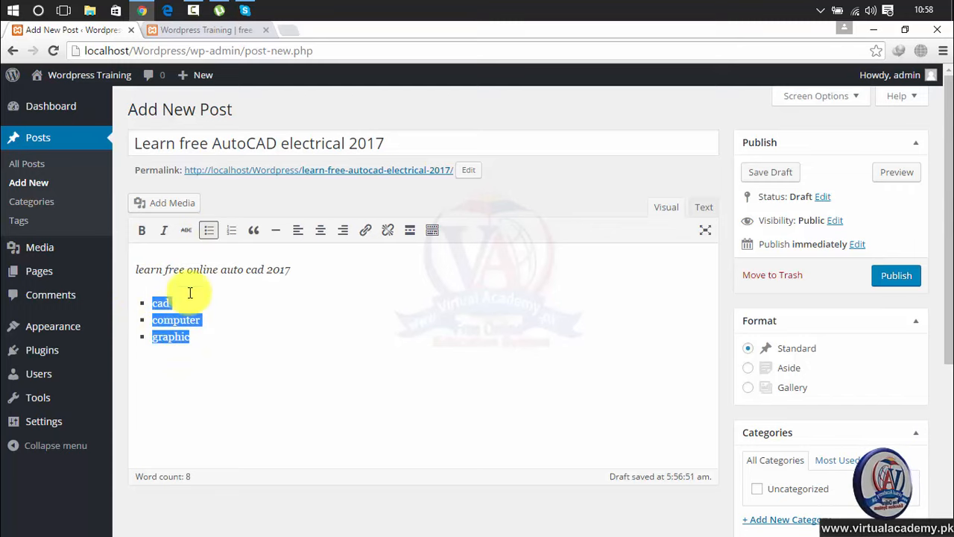
{"action": "left_click", "coordinate": [234, 232]}
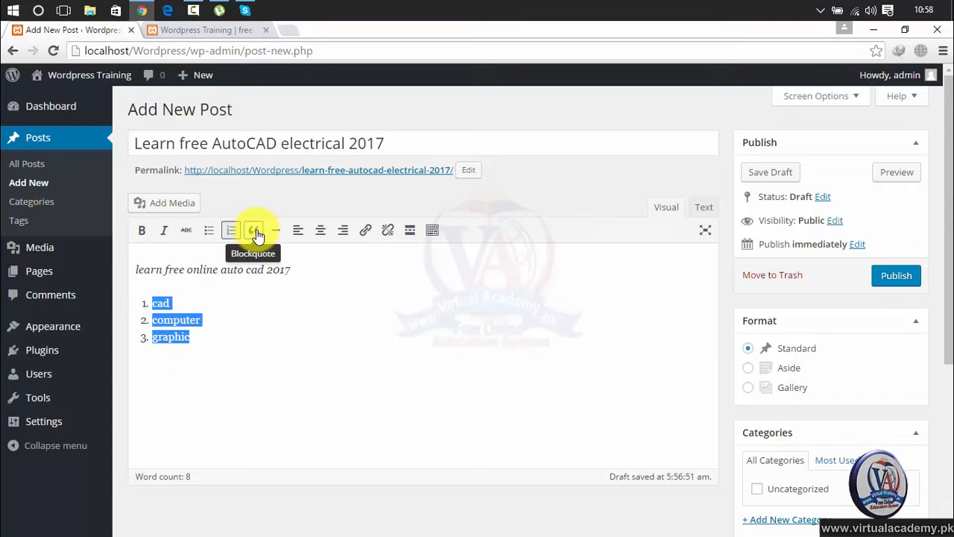
- Try blockquote formatting on the numbered list and on the italic line, removing it from each
{"action": "left_click", "coordinate": [255, 230]}
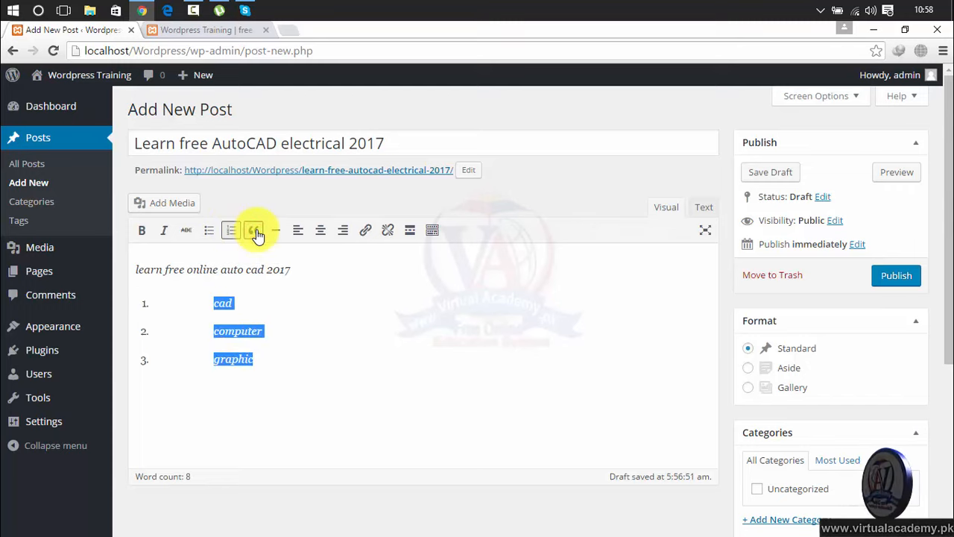
{"action": "left_click", "coordinate": [256, 232]}
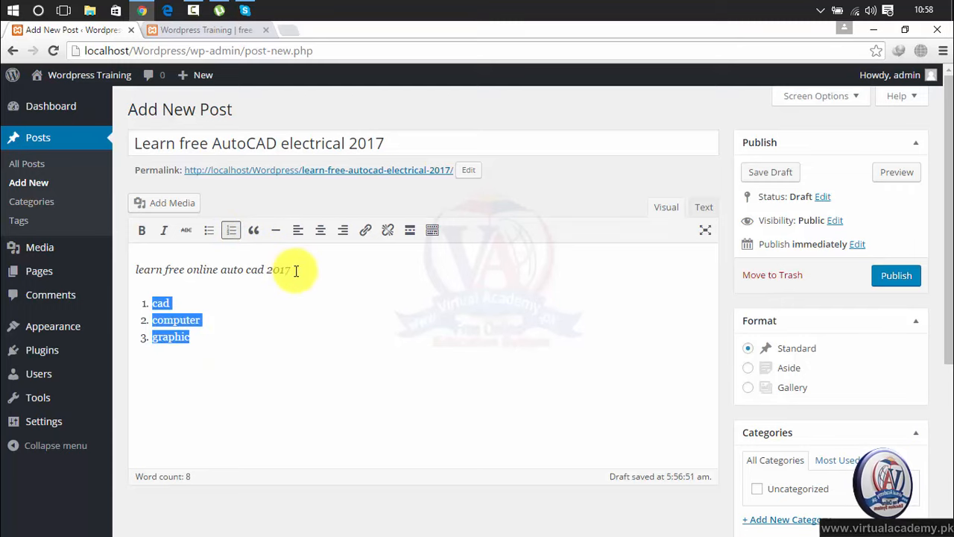
{"action": "double_click", "coordinate": [289, 270]}
{"action": "left_click", "coordinate": [255, 232]}
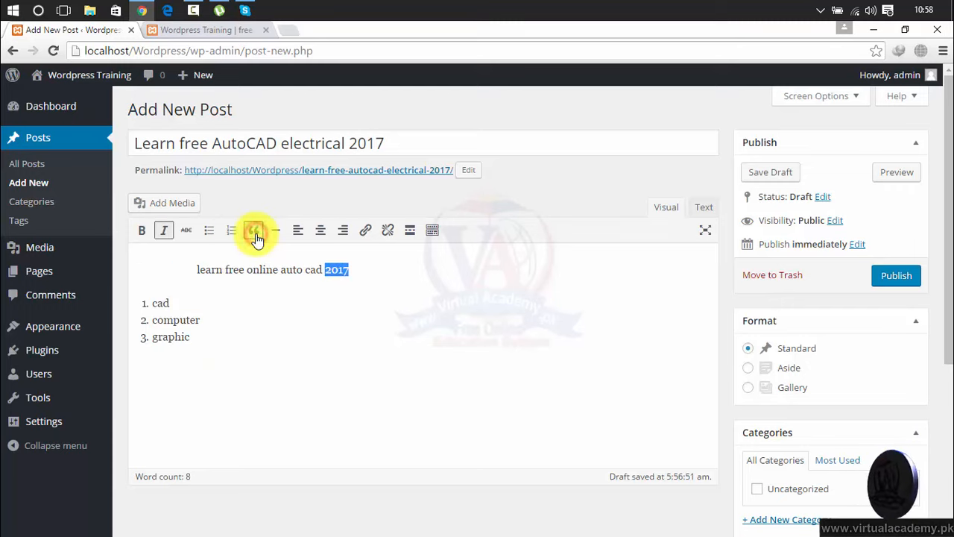
{"action": "left_click", "coordinate": [253, 230]}
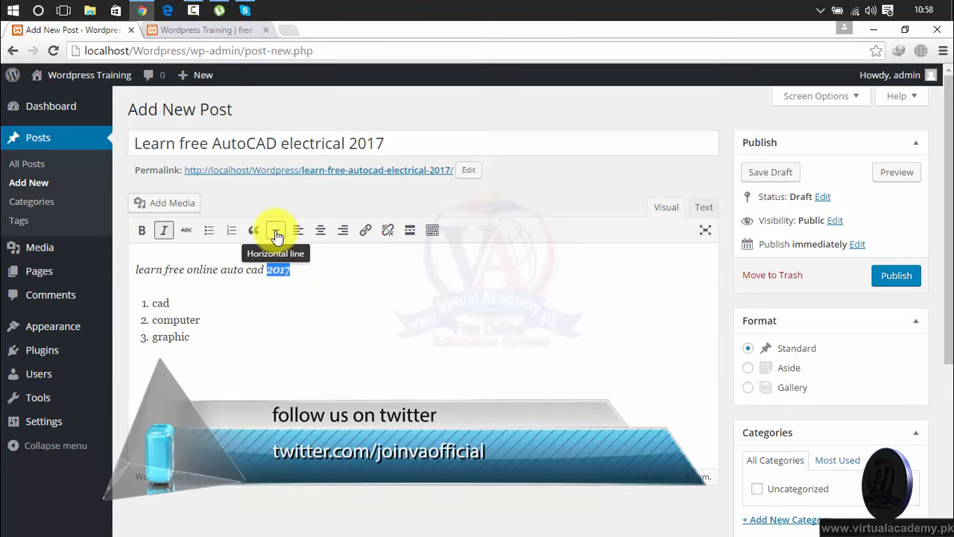
- Insert a horizontal line below the last list item "graphic" and delete the extra second line
{"action": "left_click", "coordinate": [197, 340]}
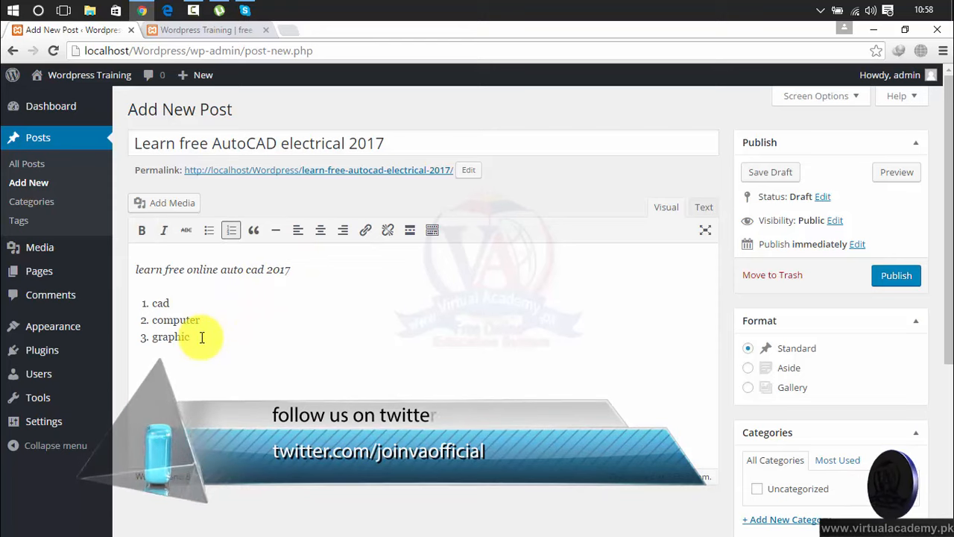
{"action": "key", "text": "Return"}
{"action": "key", "text": "BackSpace"}
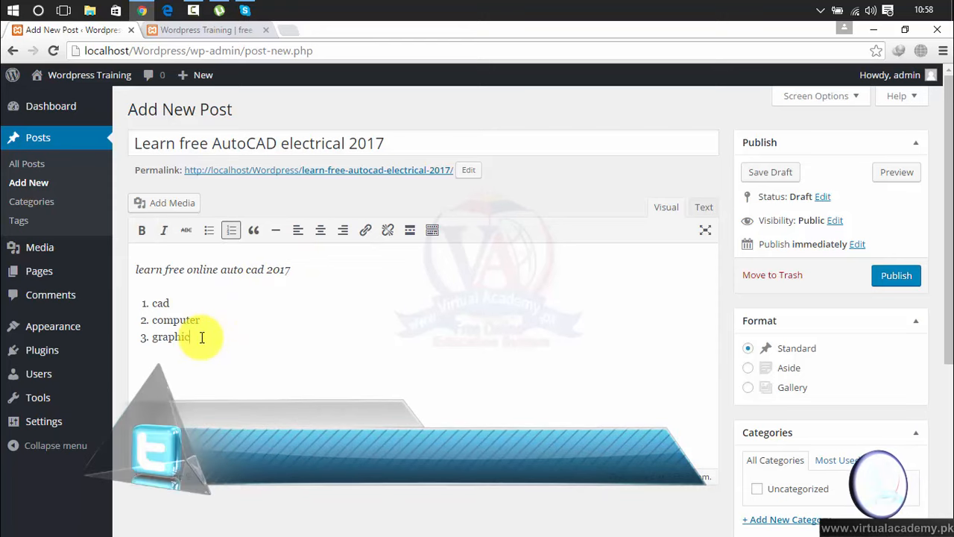
{"action": "left_click", "coordinate": [276, 231]}
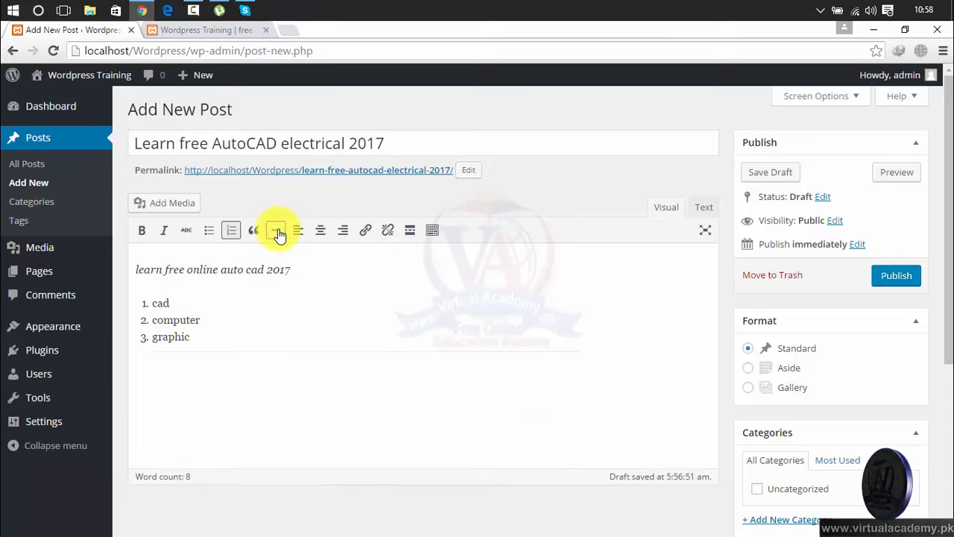
{"action": "left_click", "coordinate": [278, 231]}
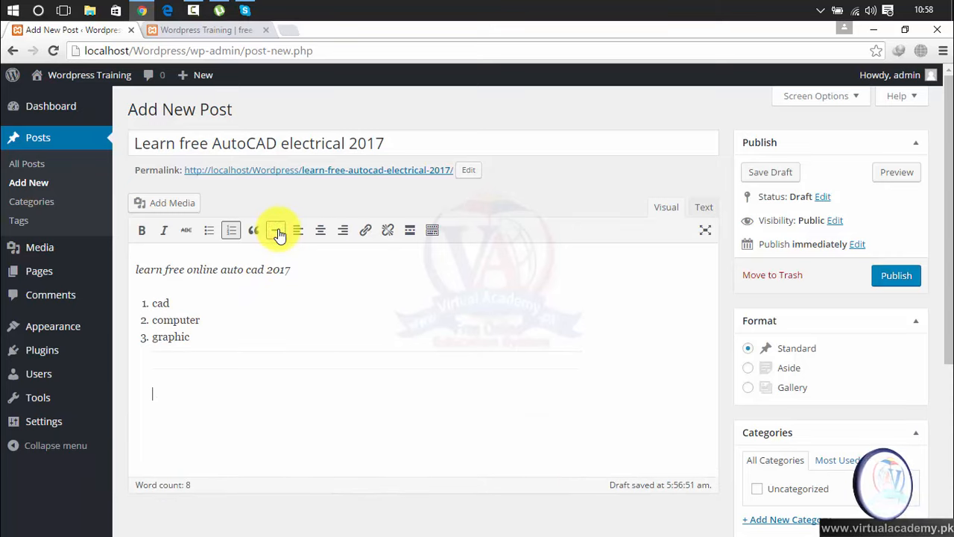
{"action": "key", "text": "BackSpace"}
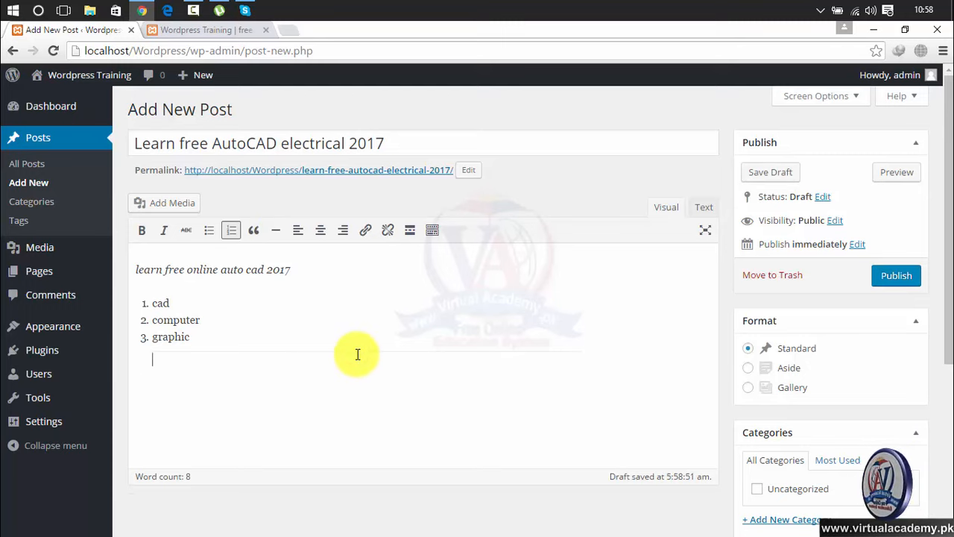
- Try center, left and right alignment on the numbered list, clear the alignment, and start a link on the list without adding one
{"action": "left_click_drag", "start_coordinate": [203, 333], "coordinate": [155, 321]}
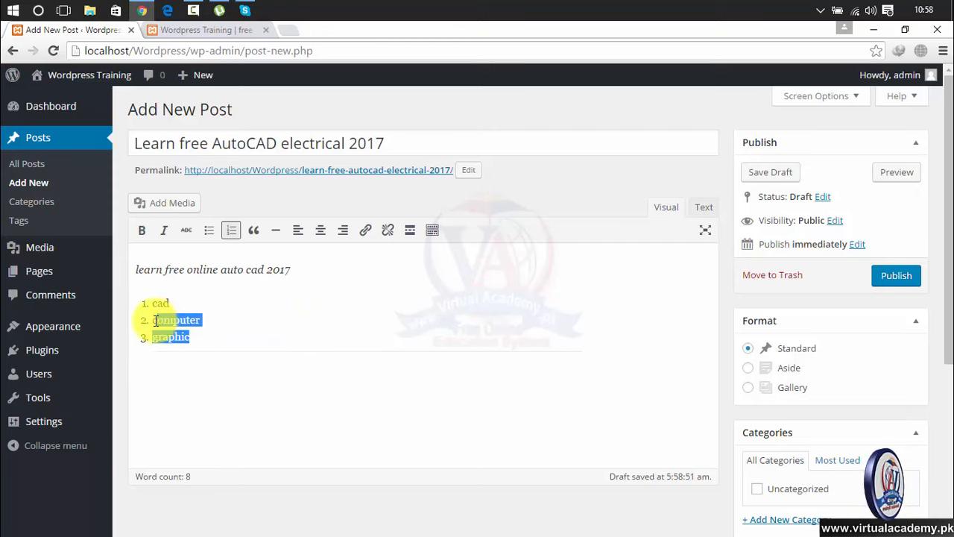
{"action": "left_click", "coordinate": [321, 229]}
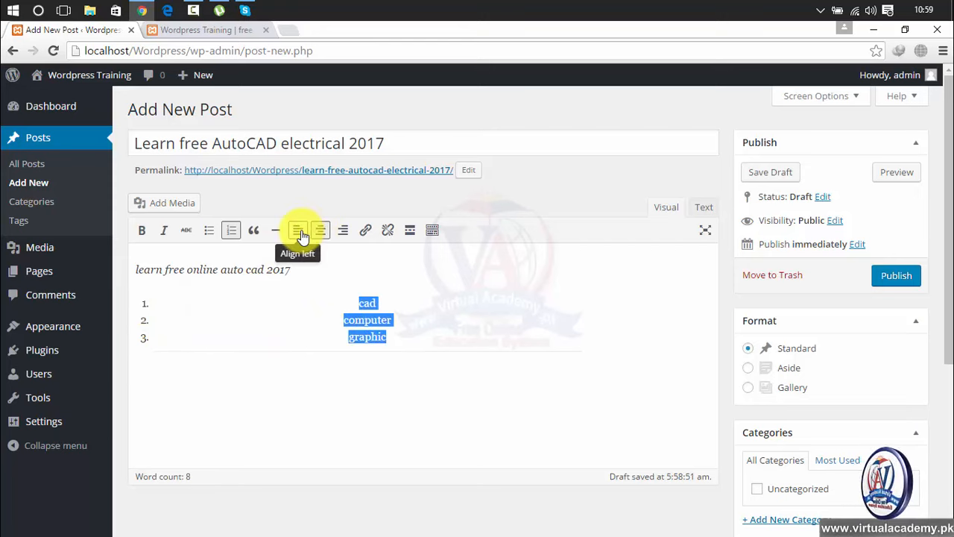
{"action": "left_click", "coordinate": [298, 231]}
{"action": "left_click", "coordinate": [346, 231]}
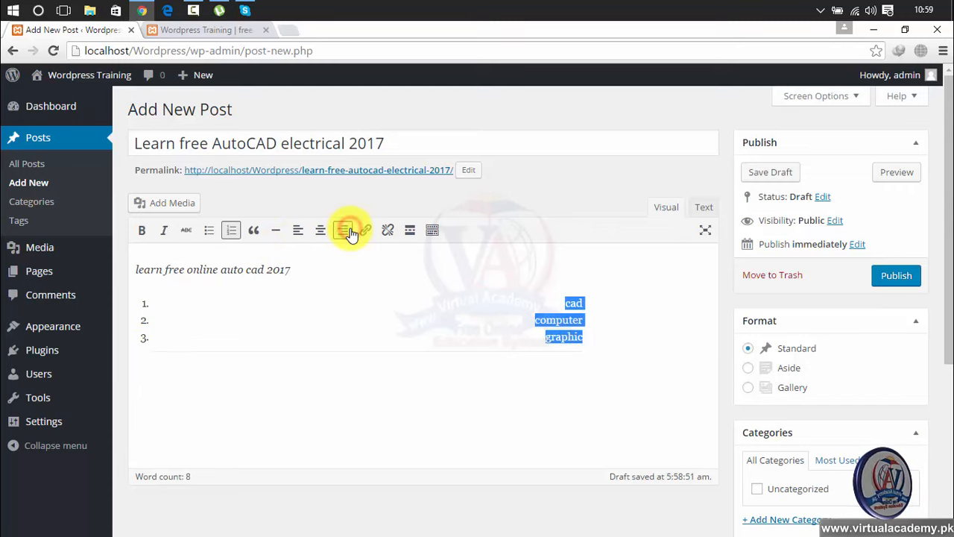
{"action": "left_click", "coordinate": [351, 232]}
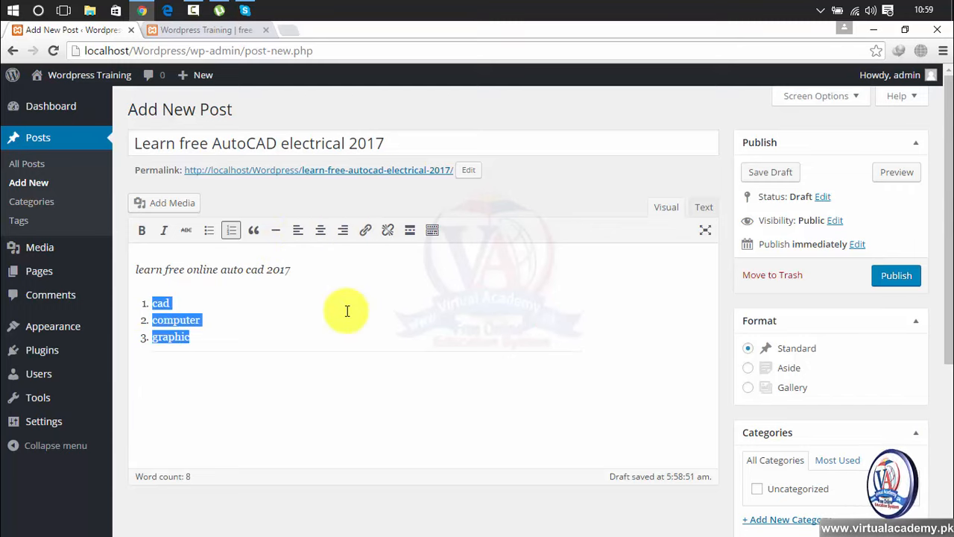
{"action": "left_click", "coordinate": [368, 232]}
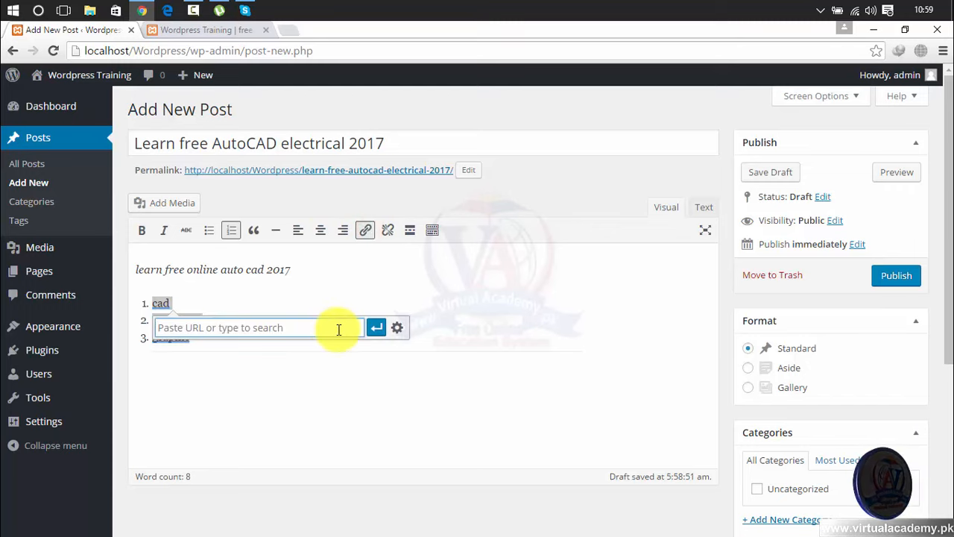
{"action": "left_click", "coordinate": [390, 377]}
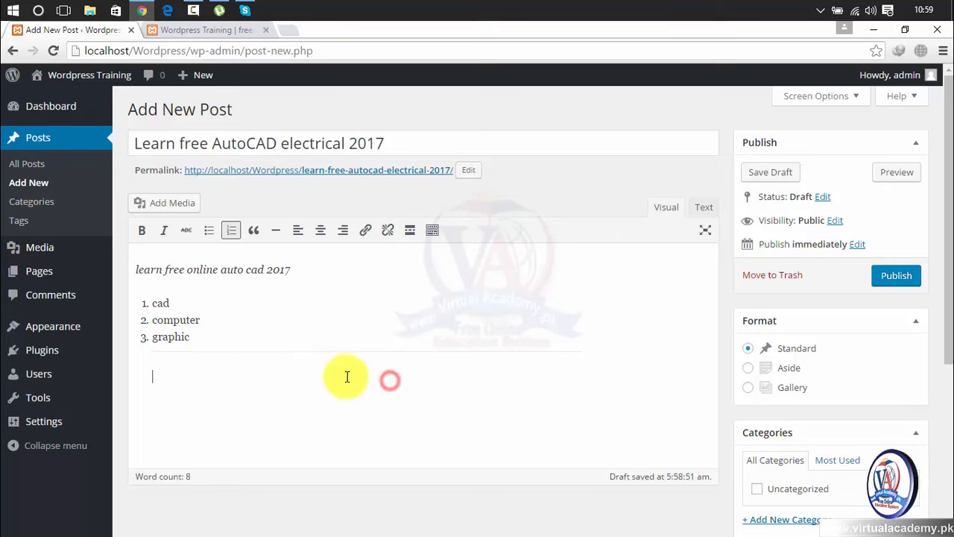
- Search Google for "wallpaper" in a new browser tab, using the corrected spelling of the query
{"action": "left_click", "coordinate": [290, 30]}
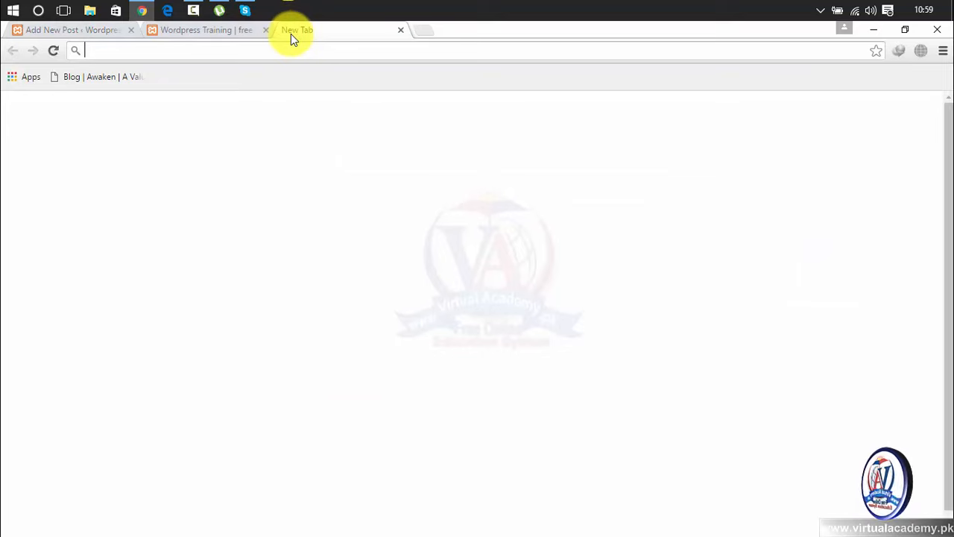
{"action": "left_click", "coordinate": [294, 50]}
{"action": "type", "text": "pic"}
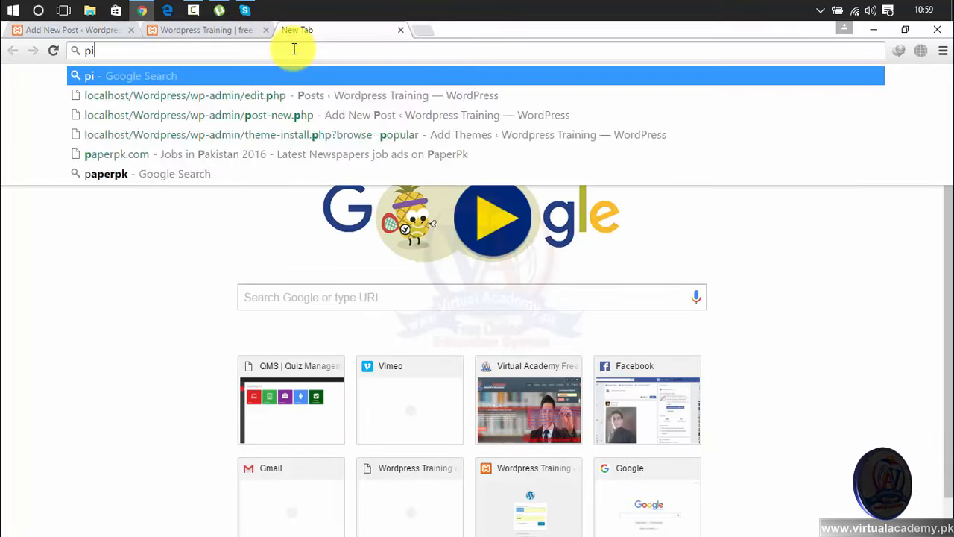
{"action": "key", "text": "BackSpace"}
{"action": "key", "text": "BackSpace"}
{"action": "key", "text": "BackSpace"}
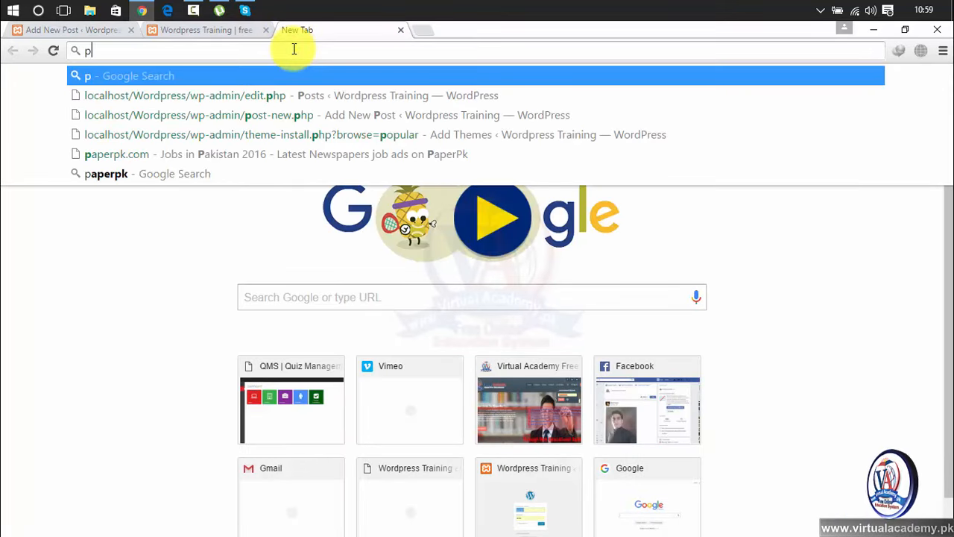
{"action": "type", "text": "wallpaer"}
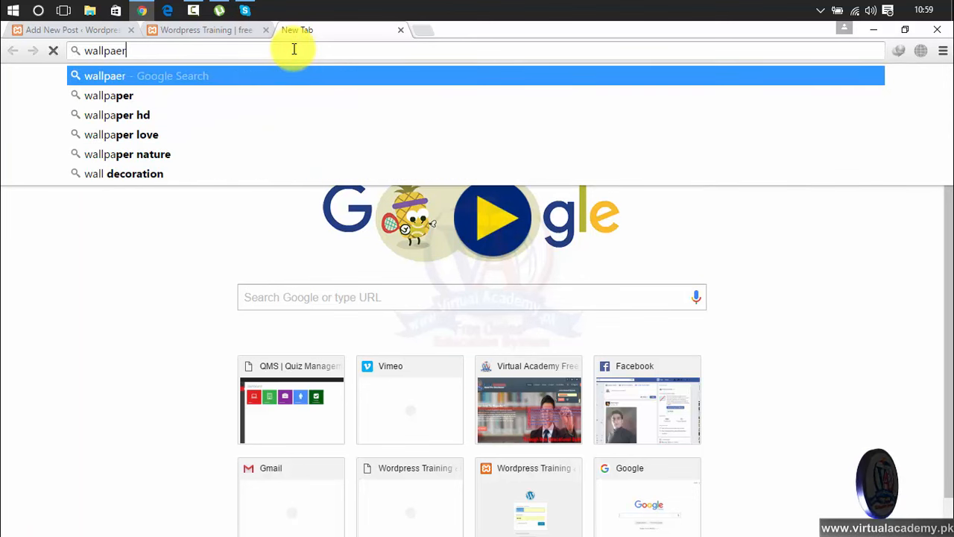
{"action": "key", "text": "Return"}
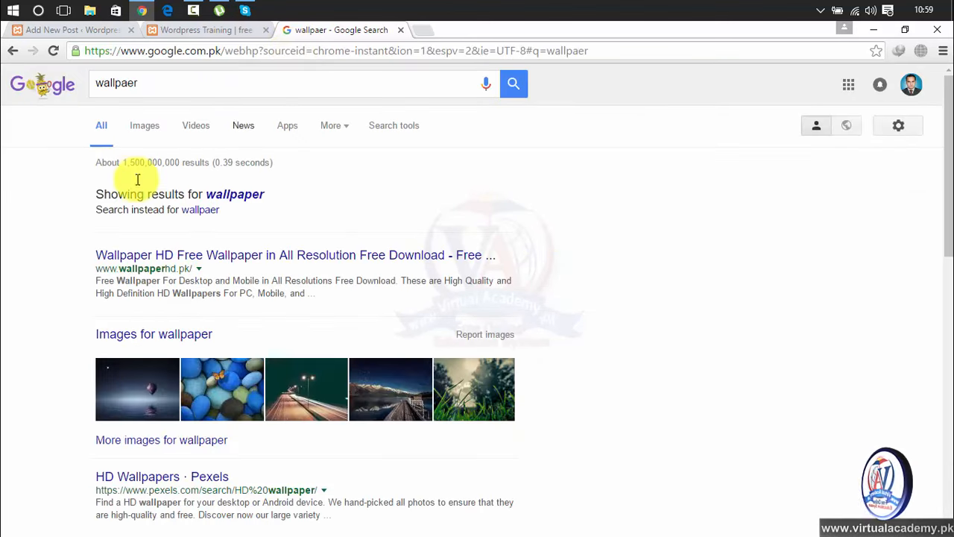
{"action": "left_click", "coordinate": [238, 194]}
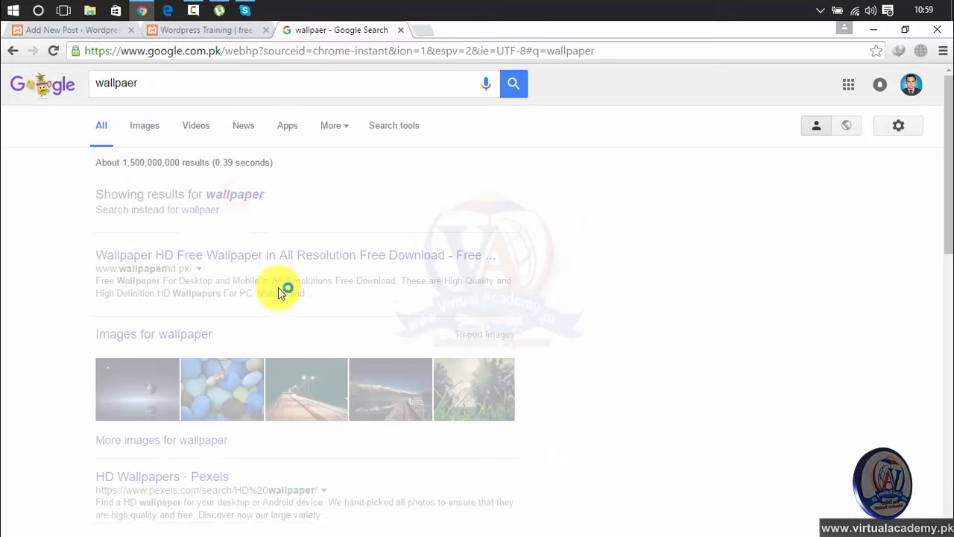
- Open the first wallpaper image result, copy its page address, and return to the new post being edited
{"action": "left_click", "coordinate": [141, 328]}
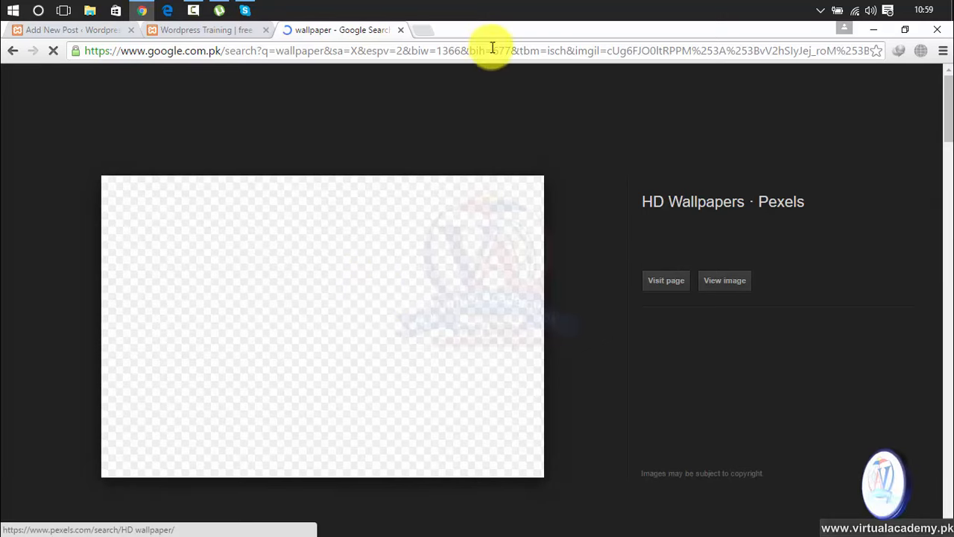
{"action": "left_click", "coordinate": [489, 51]}
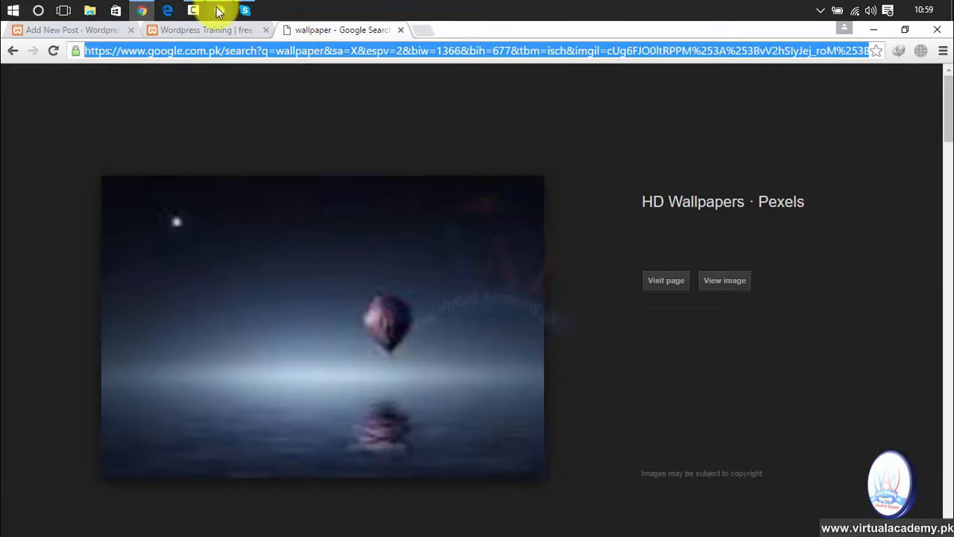
{"action": "left_click", "coordinate": [207, 30]}
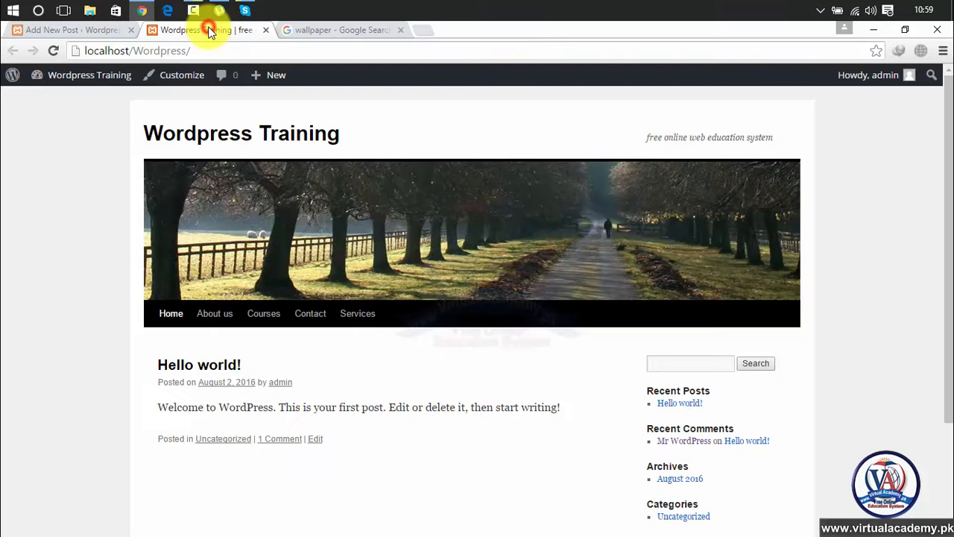
{"action": "left_click", "coordinate": [112, 31]}
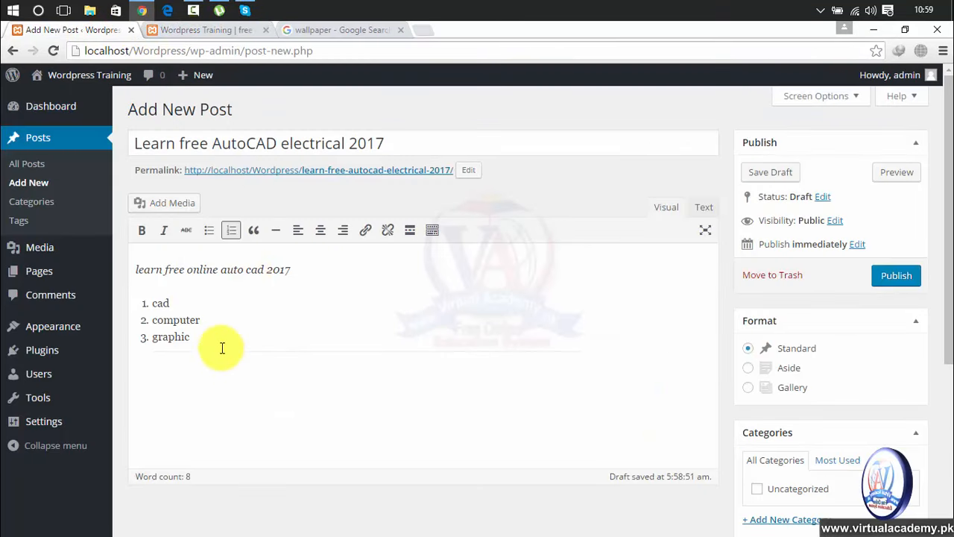
- Try the copied Google address as a link below the horizontal line, and delete the link text again
{"action": "left_click", "coordinate": [367, 233]}
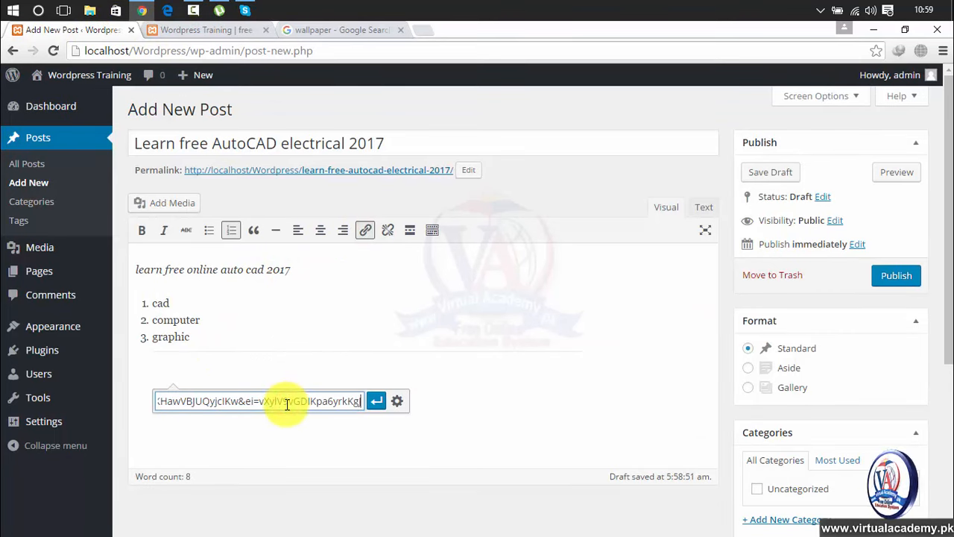
{"action": "left_click", "coordinate": [376, 404]}
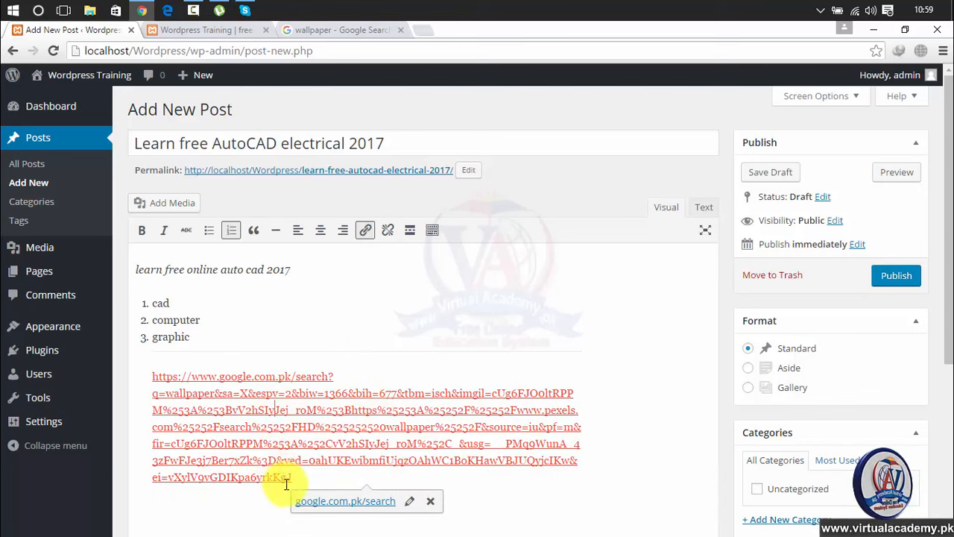
{"action": "left_click_drag", "start_coordinate": [292, 478], "coordinate": [155, 376]}
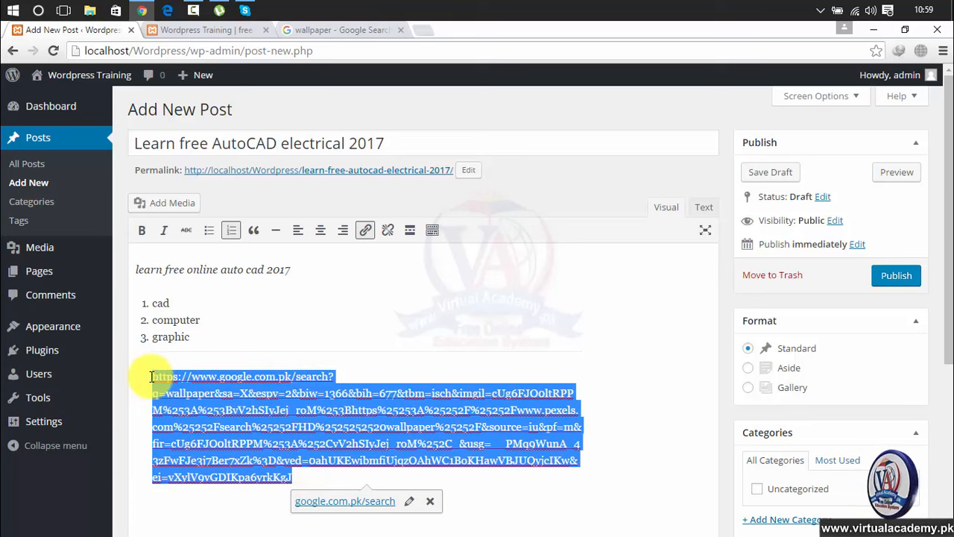
{"action": "key", "text": "BackSpace"}
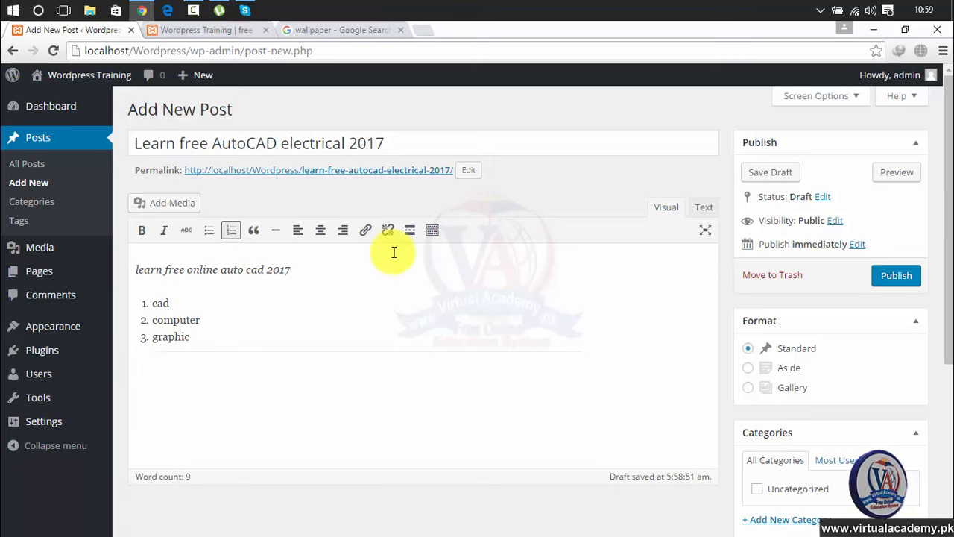
- In the post's HTML text view, insert an image at the end of the content using the copied Google address, with an empty description
{"action": "left_click", "coordinate": [704, 211]}
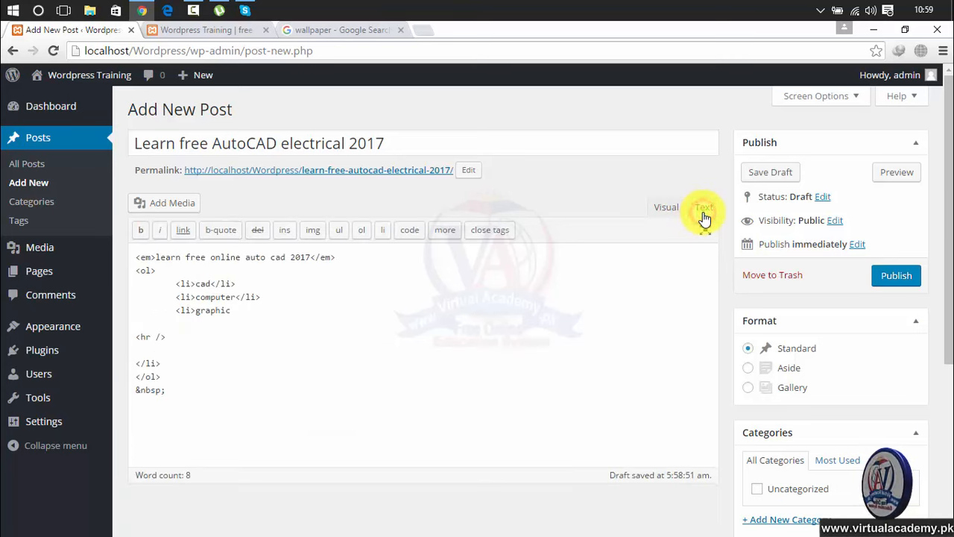
{"action": "left_click", "coordinate": [248, 413]}
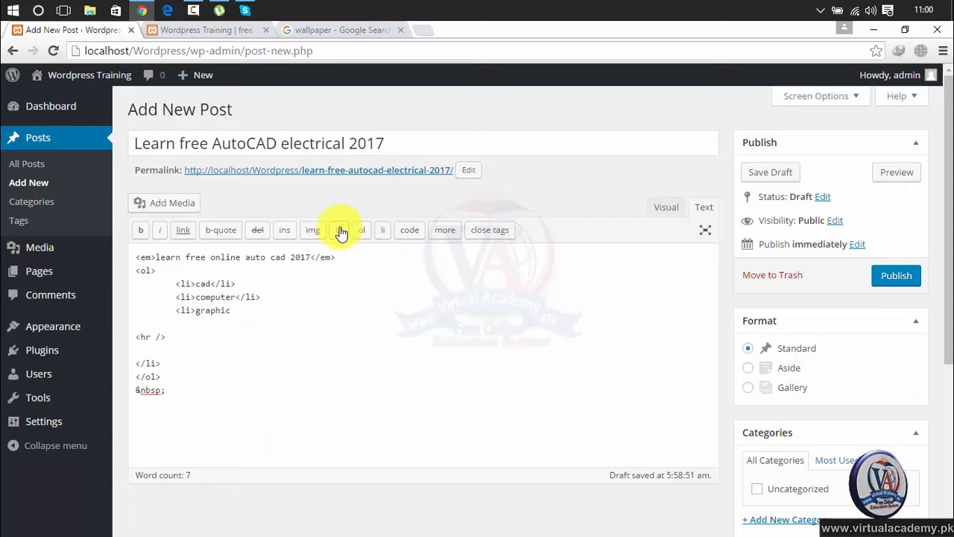
{"action": "left_click", "coordinate": [313, 232]}
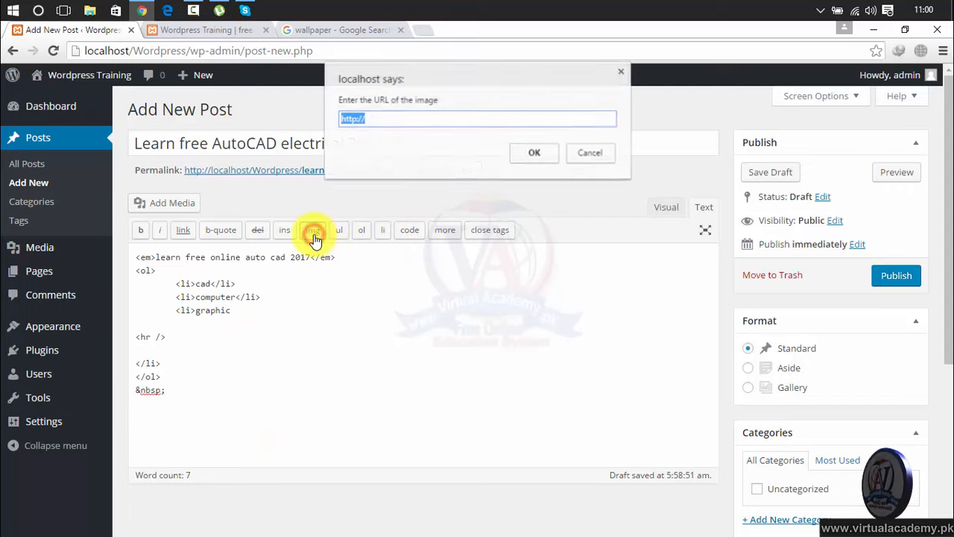
{"action": "left_click", "coordinate": [440, 122]}
{"action": "triple_click", "coordinate": [440, 121]}
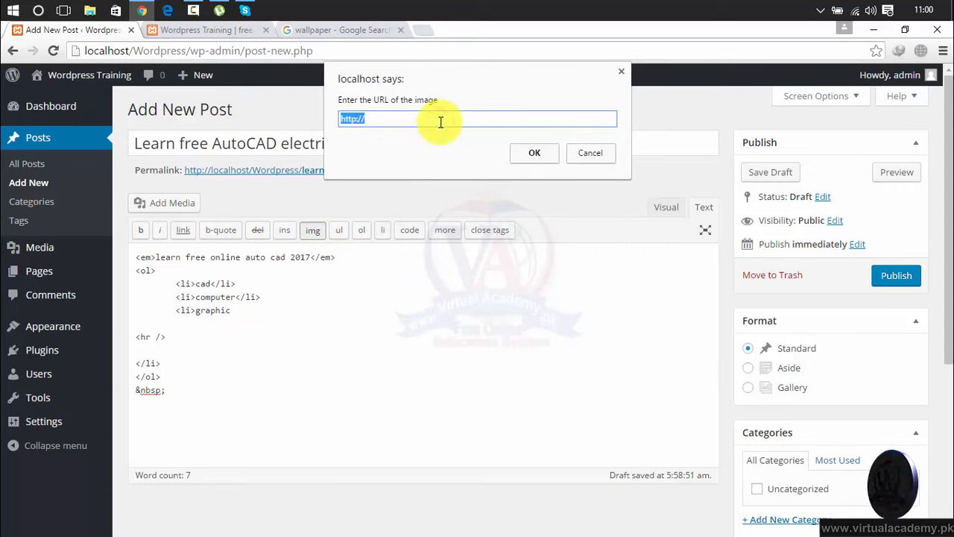
{"action": "key", "text": "ctrl+v"}
{"action": "left_click", "coordinate": [542, 155]}
{"action": "left_click", "coordinate": [539, 179]}
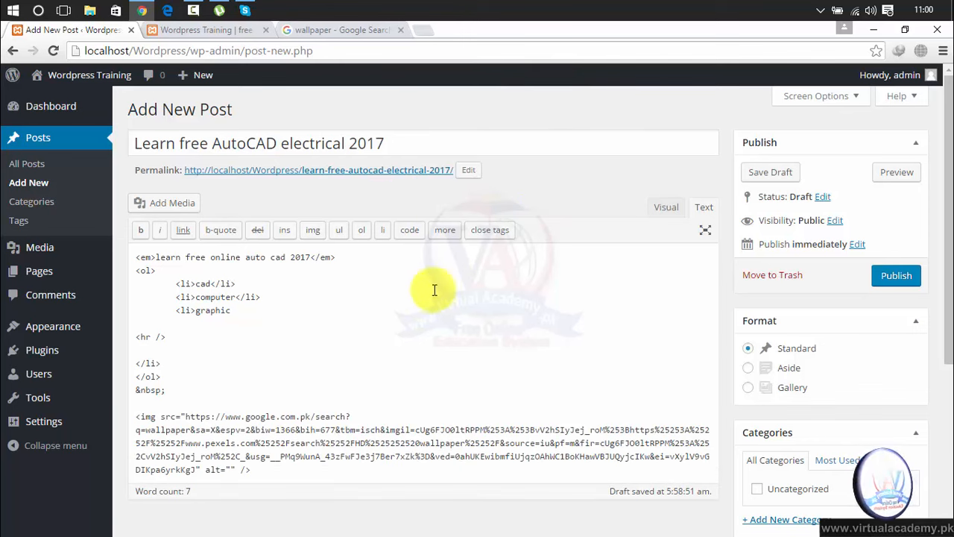
- Check the inserted image in the visual editor and in the full post preview
{"action": "left_click", "coordinate": [665, 207]}
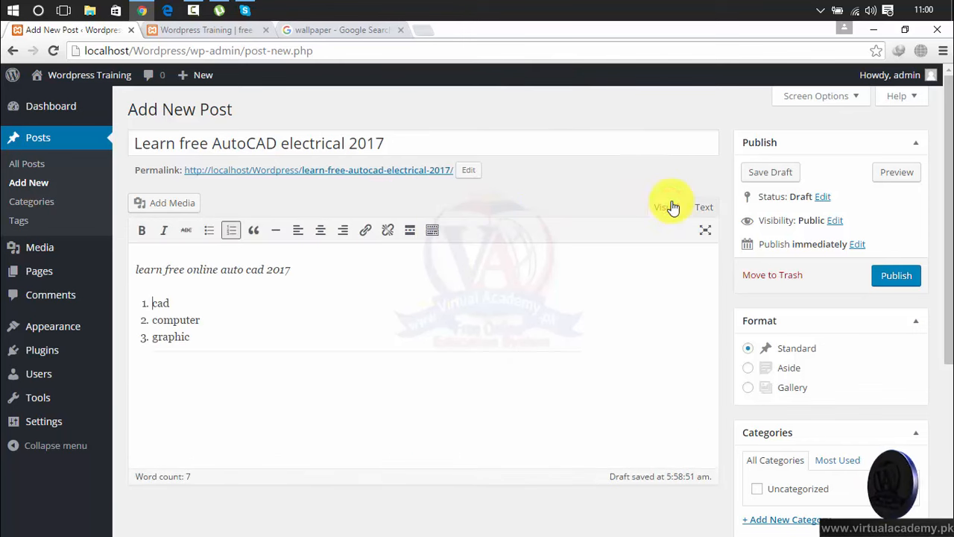
{"action": "left_click", "coordinate": [453, 409]}
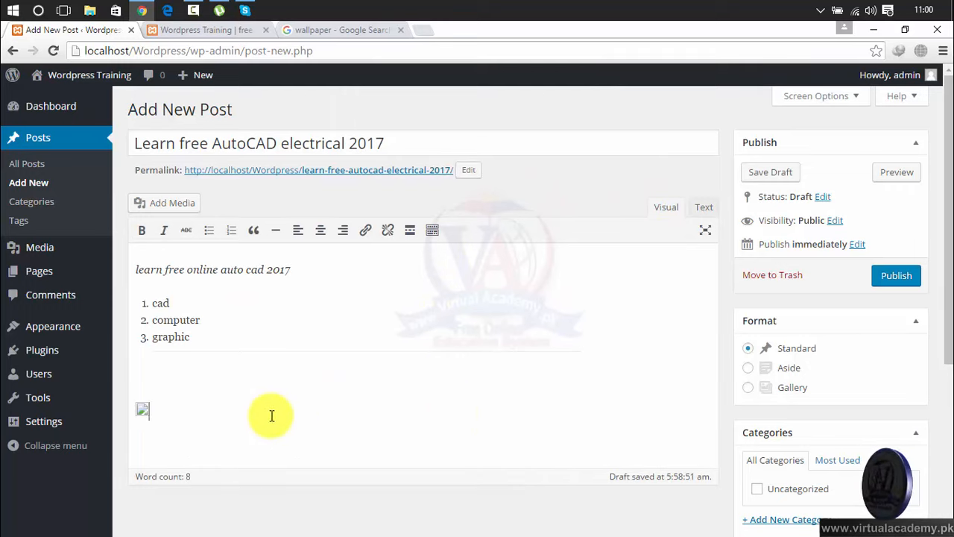
{"action": "left_click", "coordinate": [141, 409]}
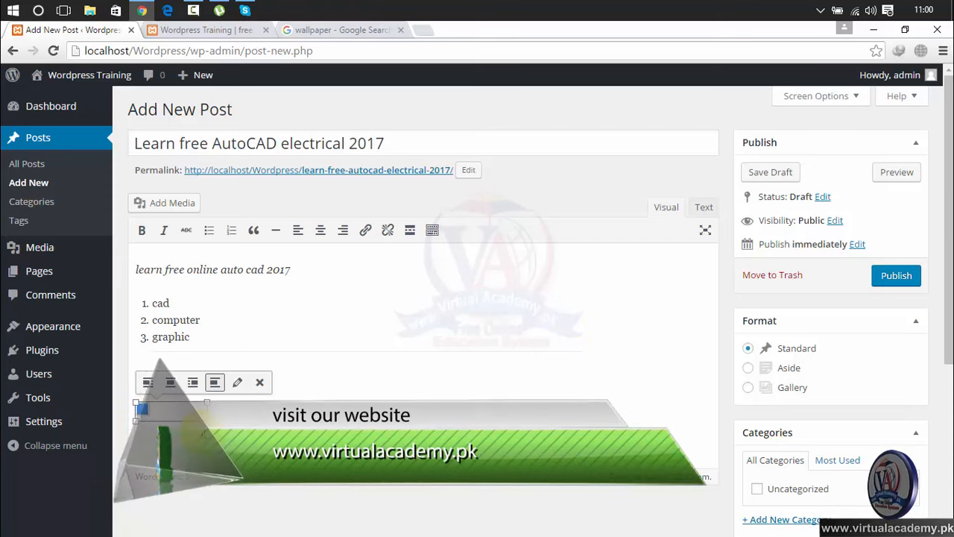
{"action": "left_click", "coordinate": [143, 409]}
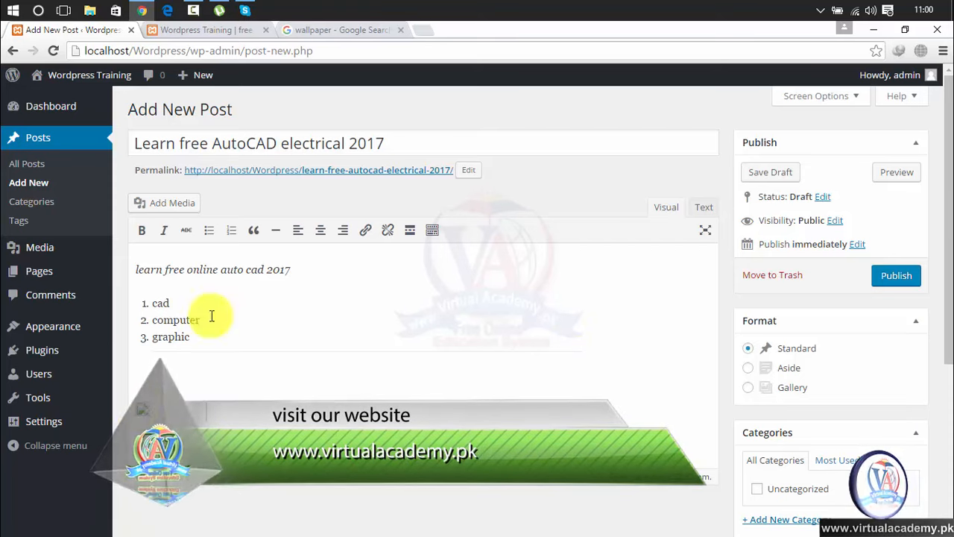
{"action": "left_click", "coordinate": [899, 173]}
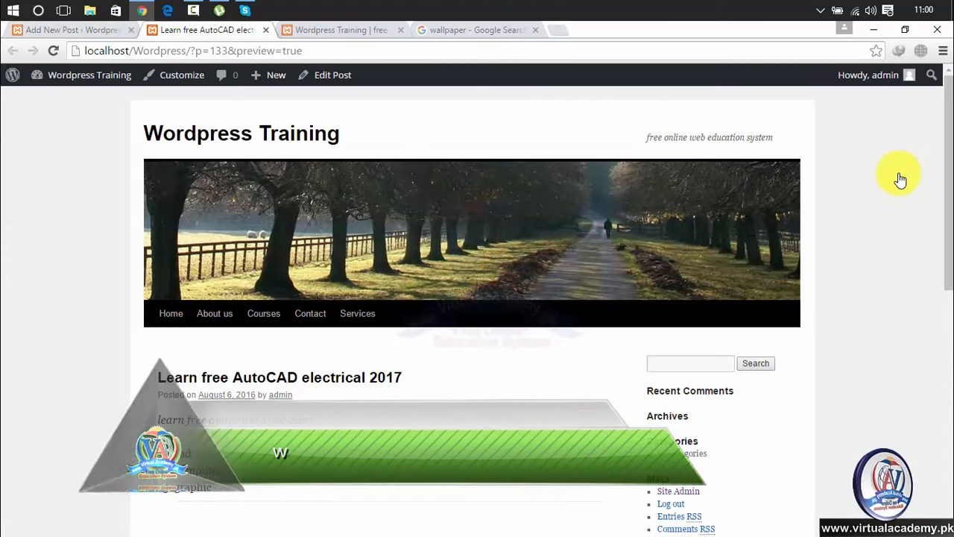
{"action": "left_click_drag", "start_coordinate": [944, 145], "coordinate": [946, 320]}
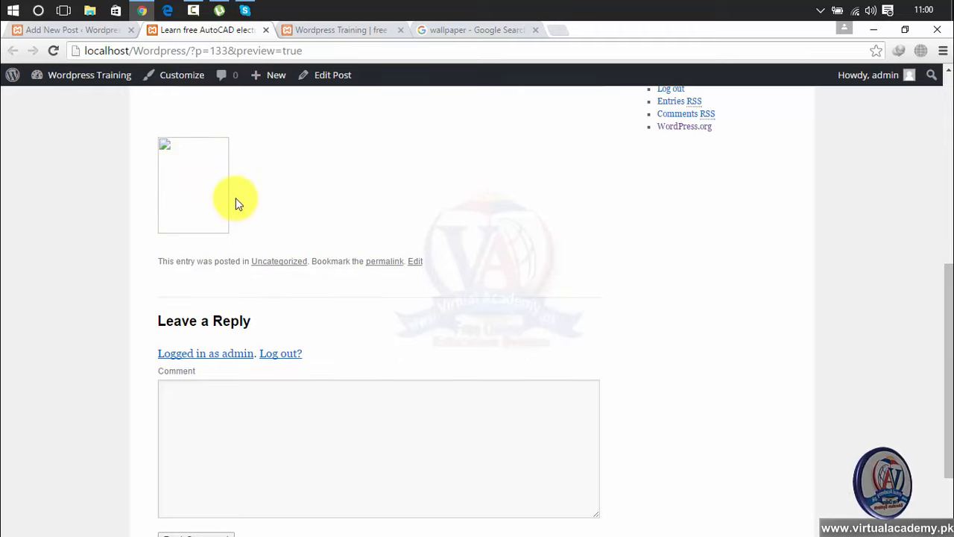
{"action": "left_click_drag", "start_coordinate": [947, 354], "coordinate": [941, 186]}
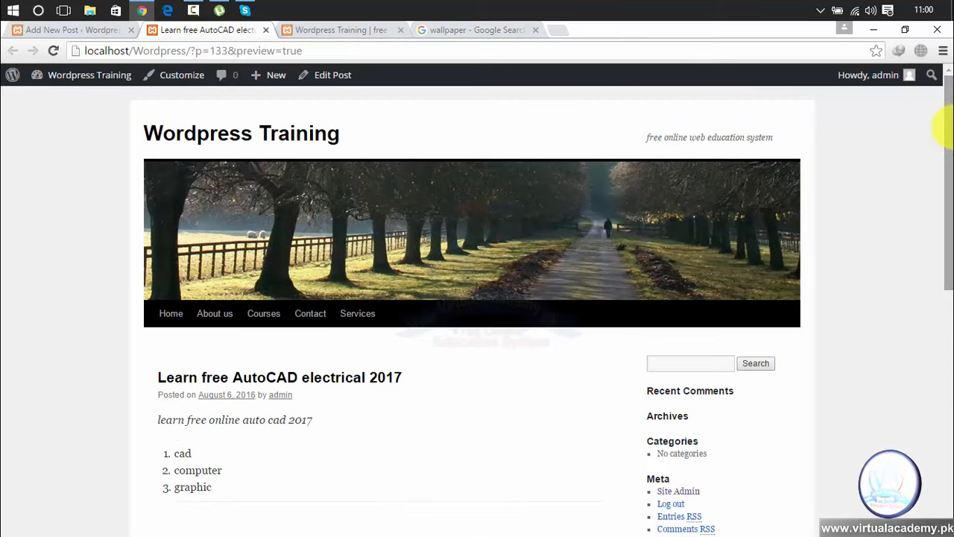
- Return to the post editor and delete the whole img tag from the end of the post's HTML text
{"action": "left_click", "coordinate": [97, 33]}
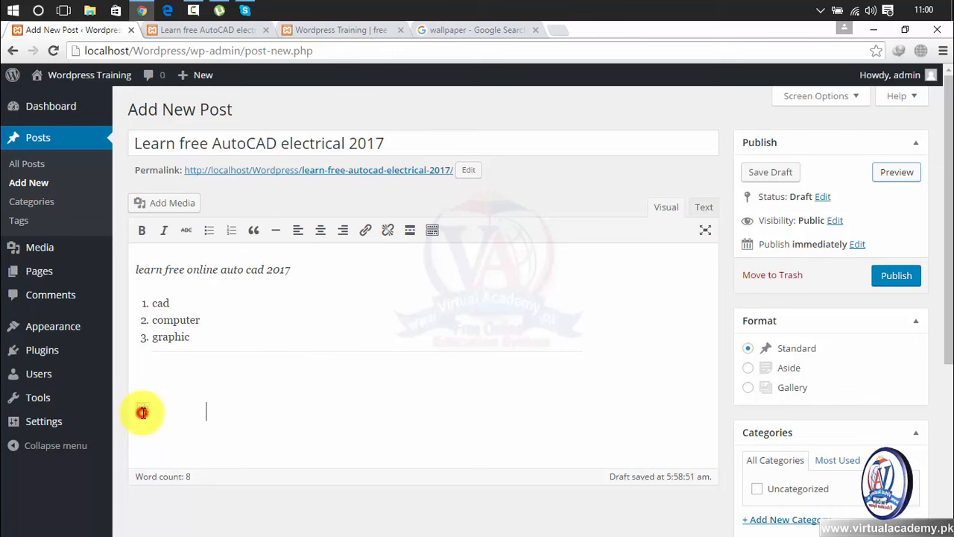
{"action": "left_click", "coordinate": [141, 412]}
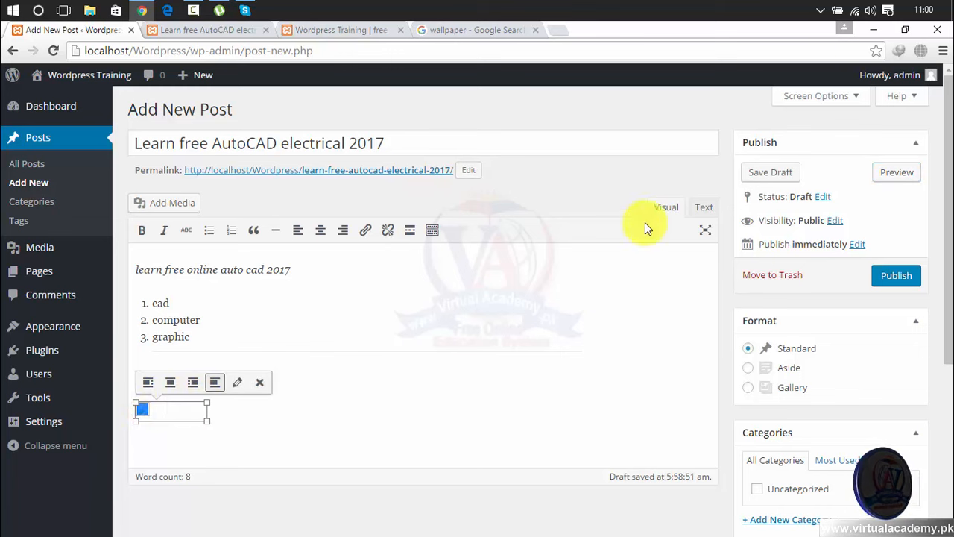
{"action": "left_click", "coordinate": [706, 209]}
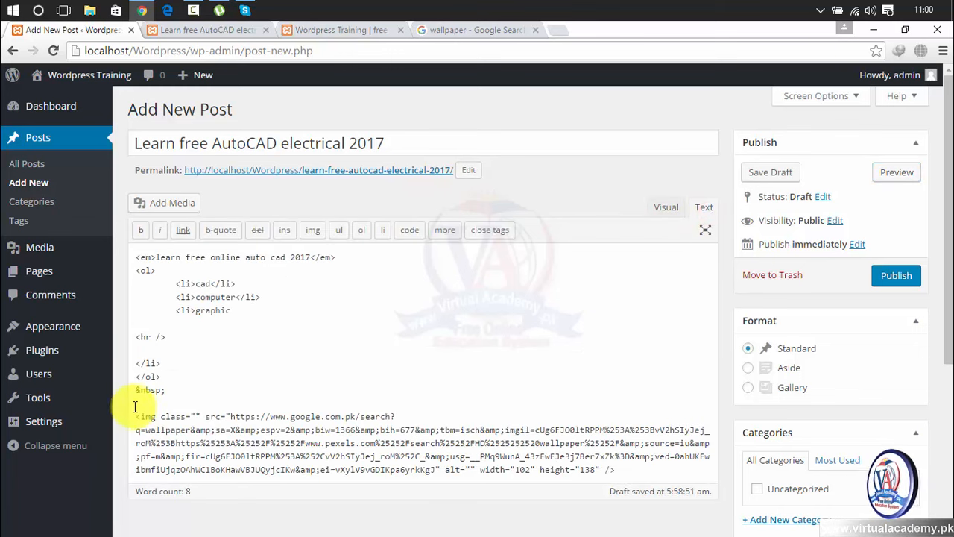
{"action": "left_click_drag", "start_coordinate": [131, 413], "coordinate": [385, 469]}
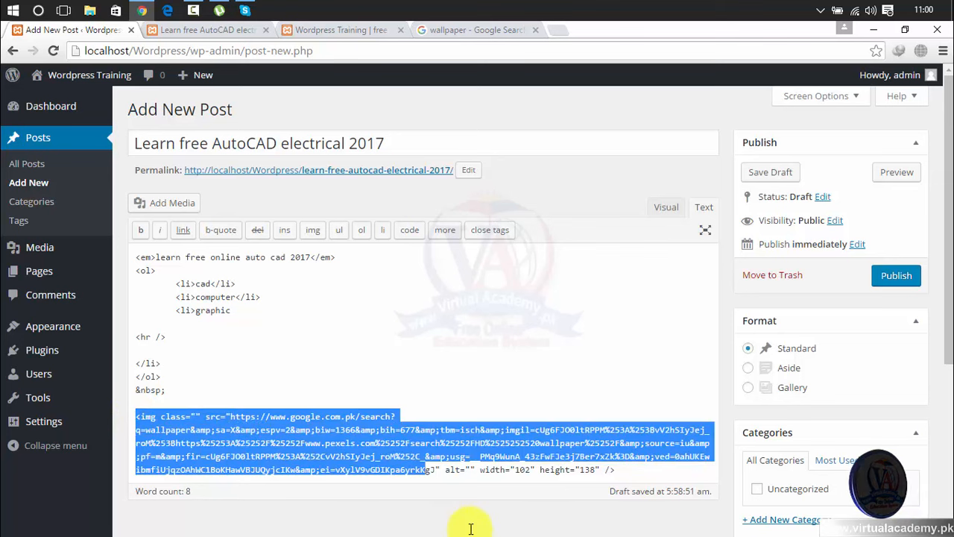
{"action": "left_click_drag", "start_coordinate": [471, 528], "coordinate": [649, 531]}
{"action": "left_click", "coordinate": [649, 532]}
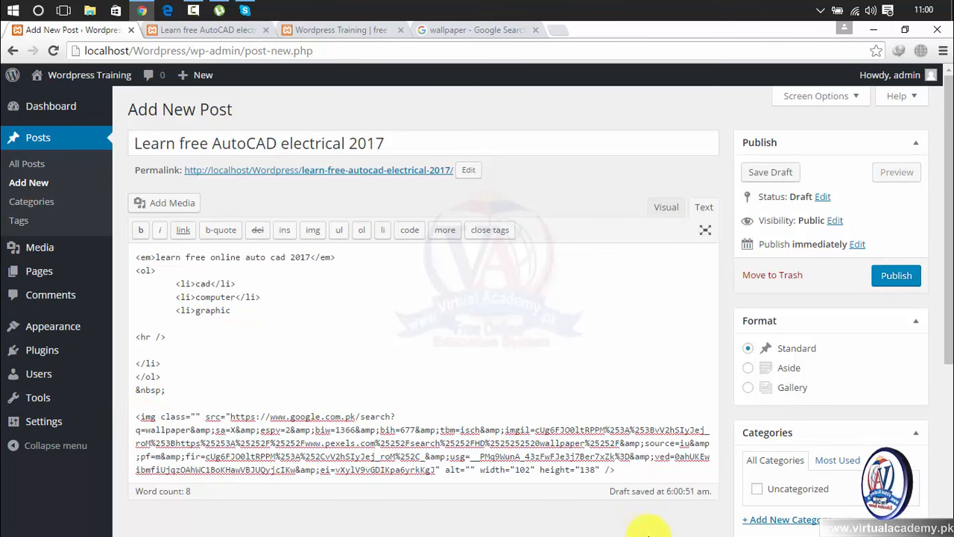
{"action": "left_click_drag", "start_coordinate": [618, 471], "coordinate": [134, 415]}
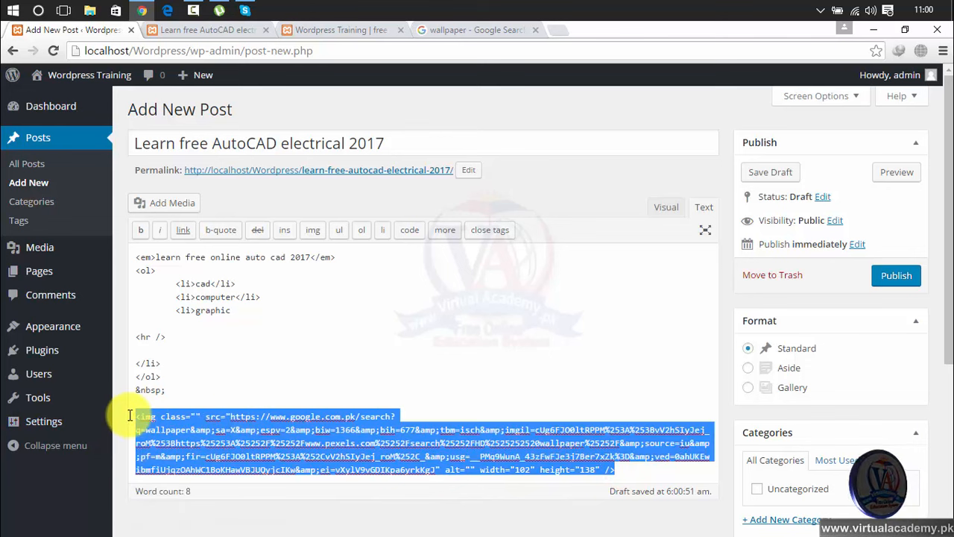
{"action": "key", "text": "BackSpace"}
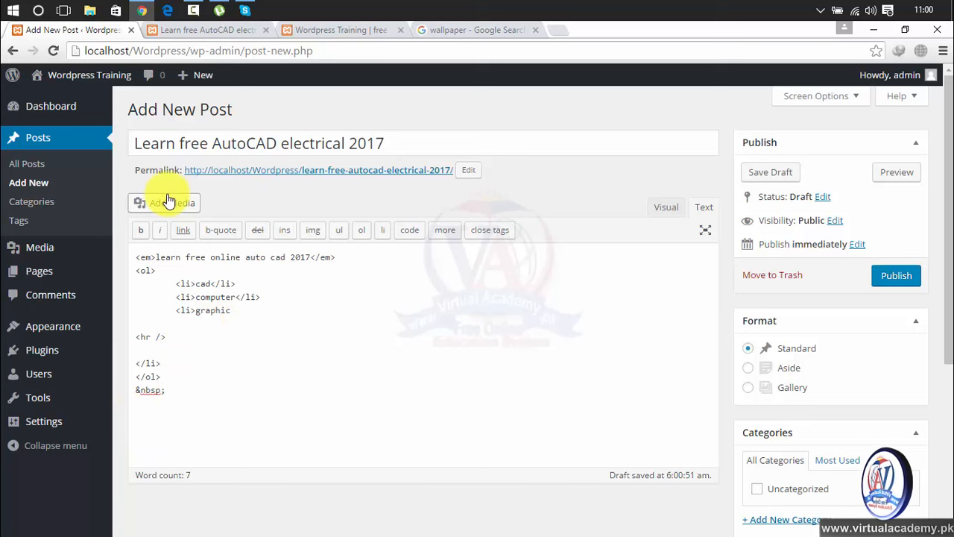
- Upload the Blogger-Training-2016 image as post media from the Courses Logo folder inside Virtual Academy on drive E
{"action": "left_click", "coordinate": [167, 197]}
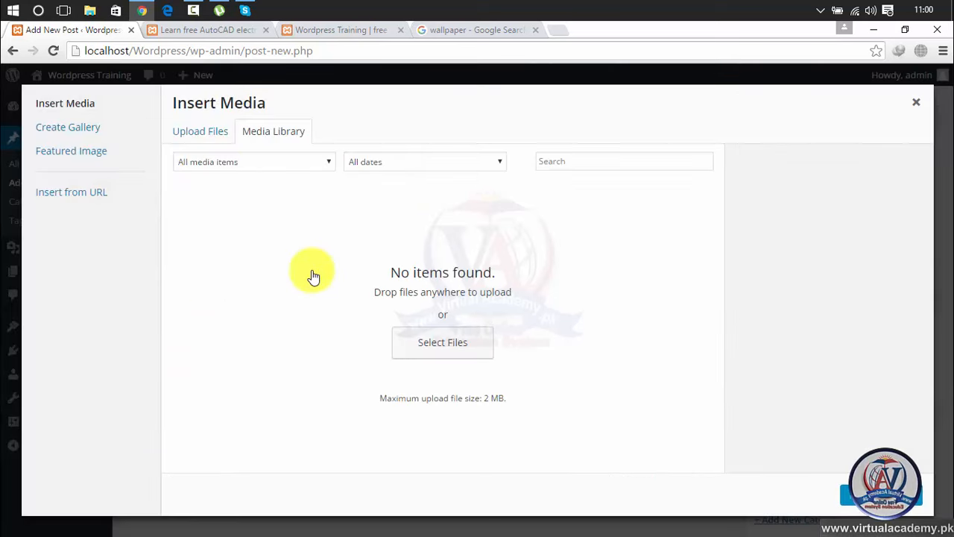
{"action": "left_click", "coordinate": [97, 131]}
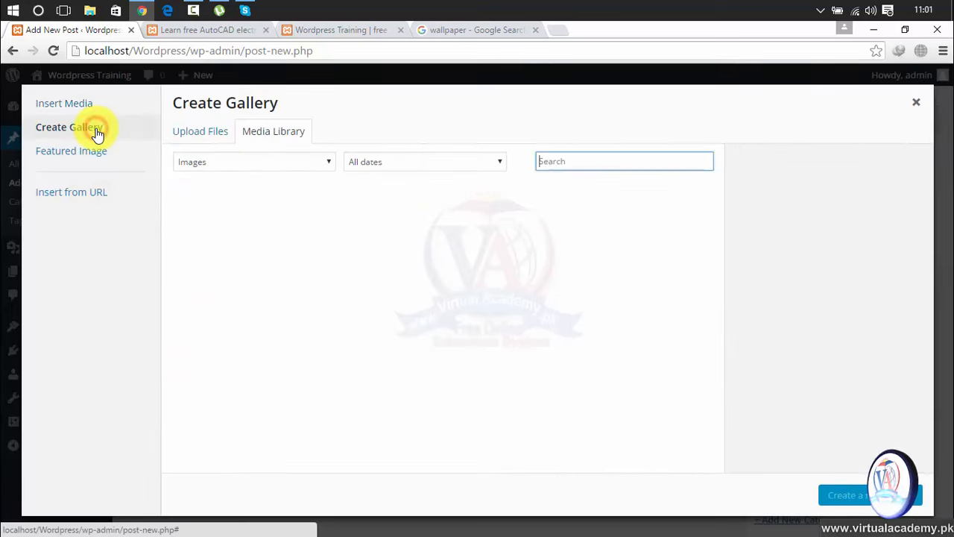
{"action": "left_click", "coordinate": [82, 108]}
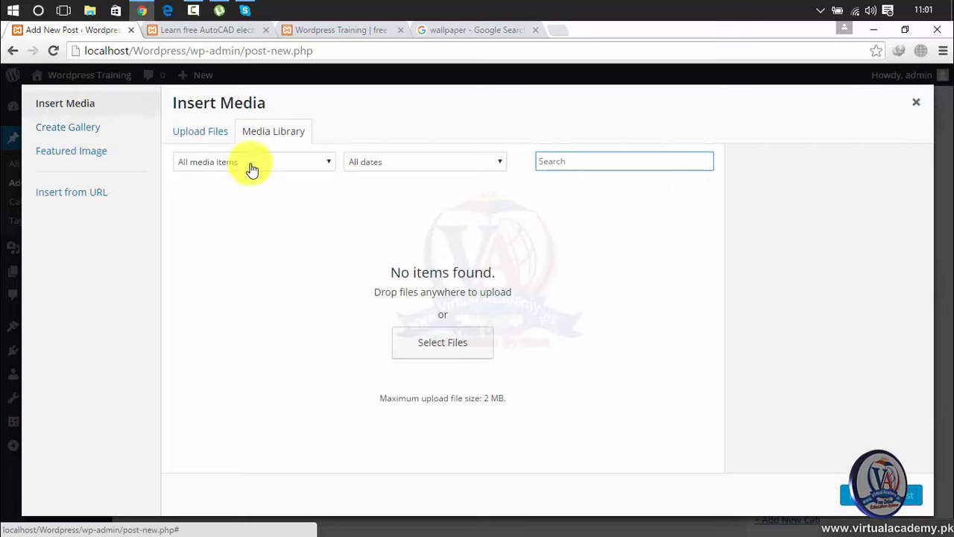
{"action": "left_click", "coordinate": [443, 358]}
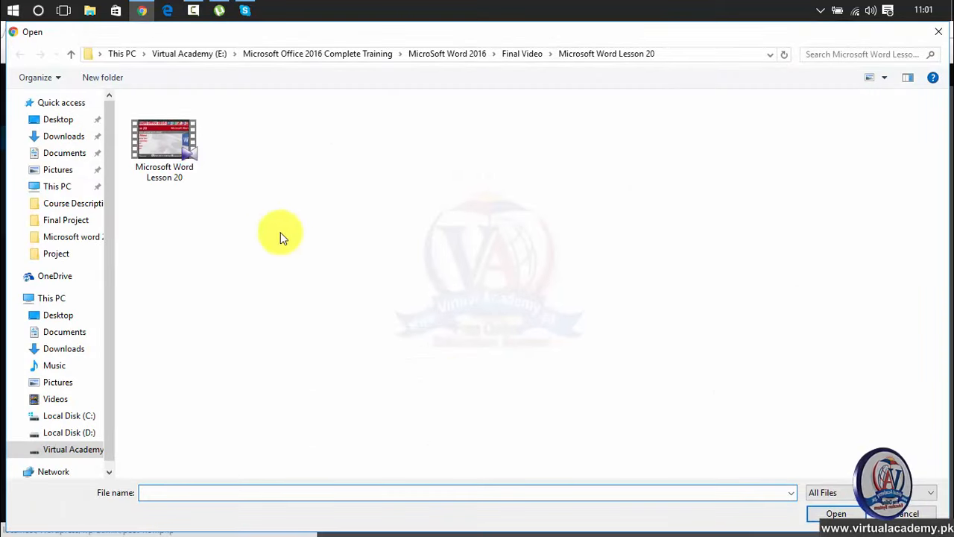
{"action": "left_click", "coordinate": [77, 448]}
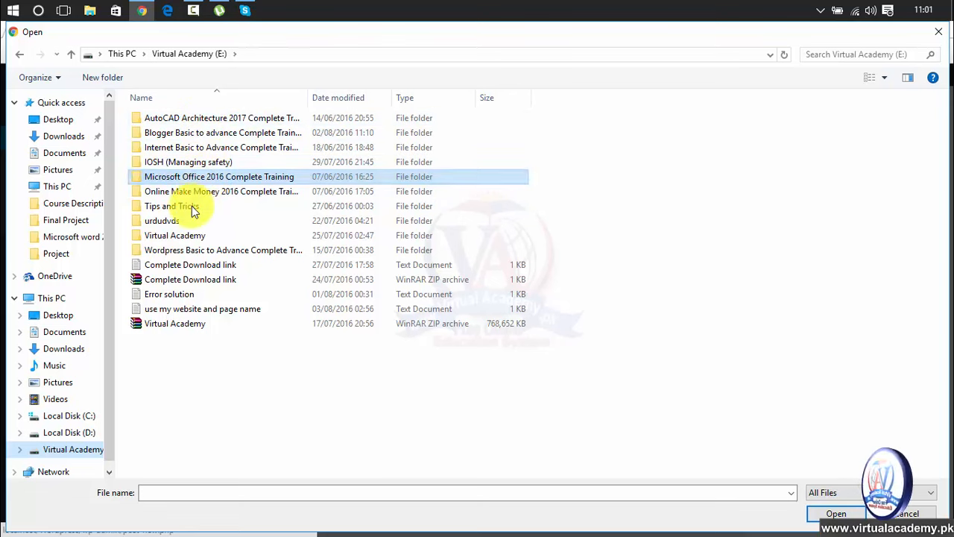
{"action": "double_click", "coordinate": [185, 235]}
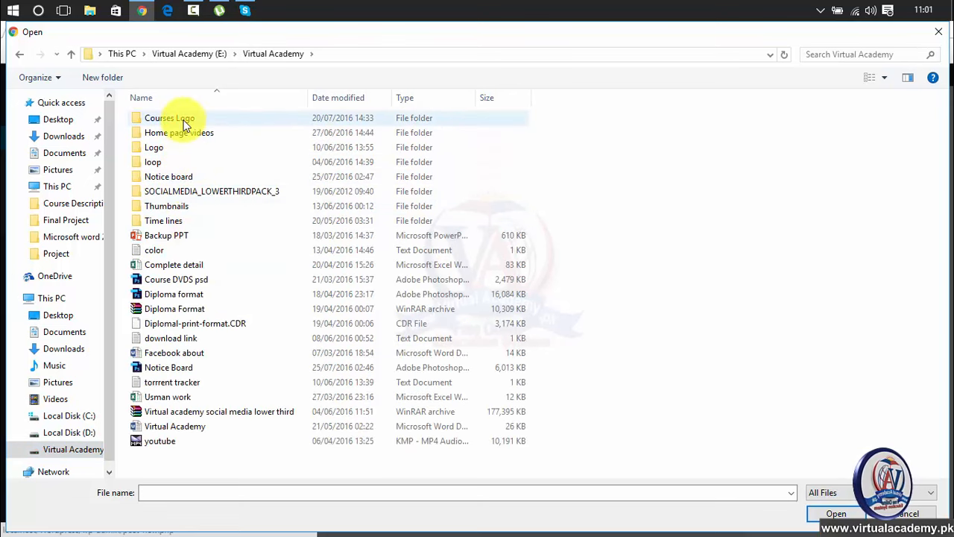
{"action": "double_click", "coordinate": [185, 125]}
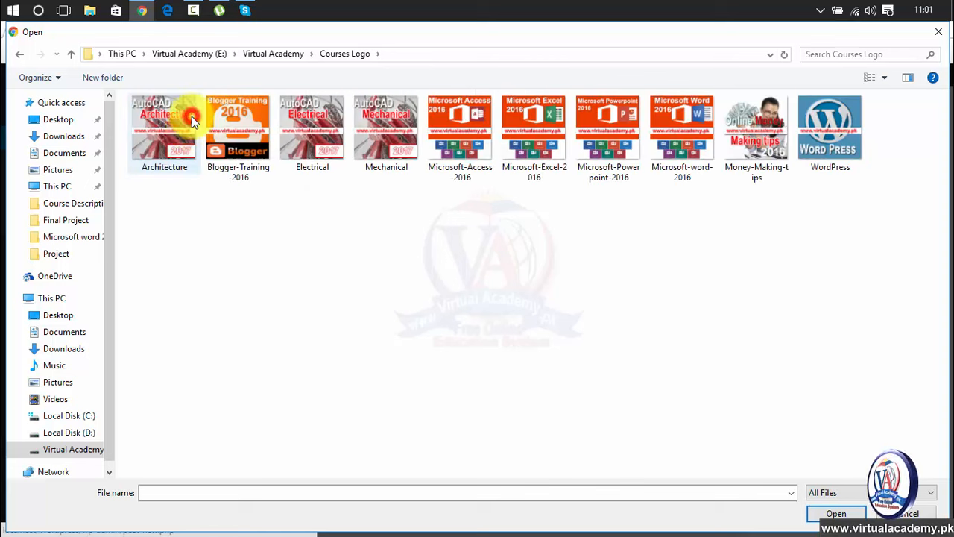
{"action": "double_click", "coordinate": [250, 145]}
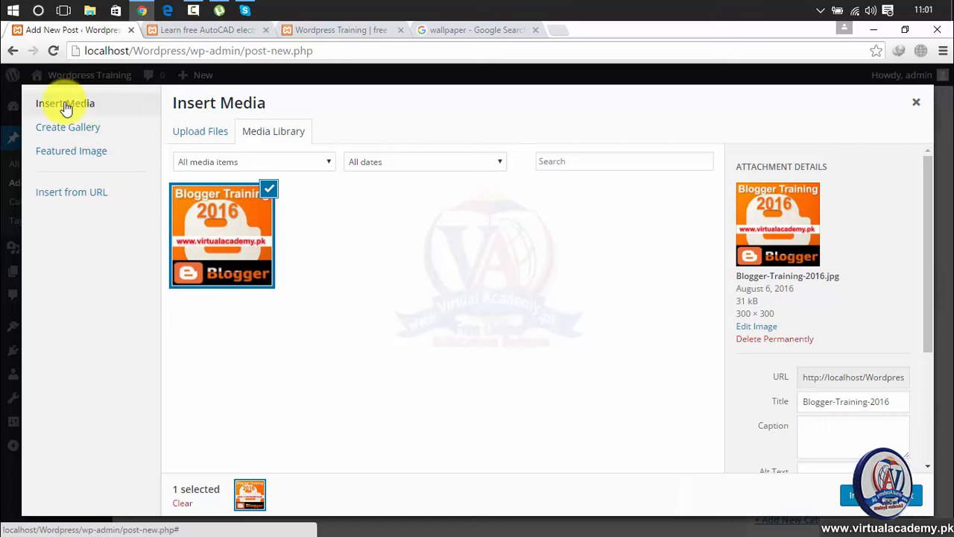
- Look through the media window's file upload and media library views, and open its Featured Image section
{"action": "left_click", "coordinate": [209, 140]}
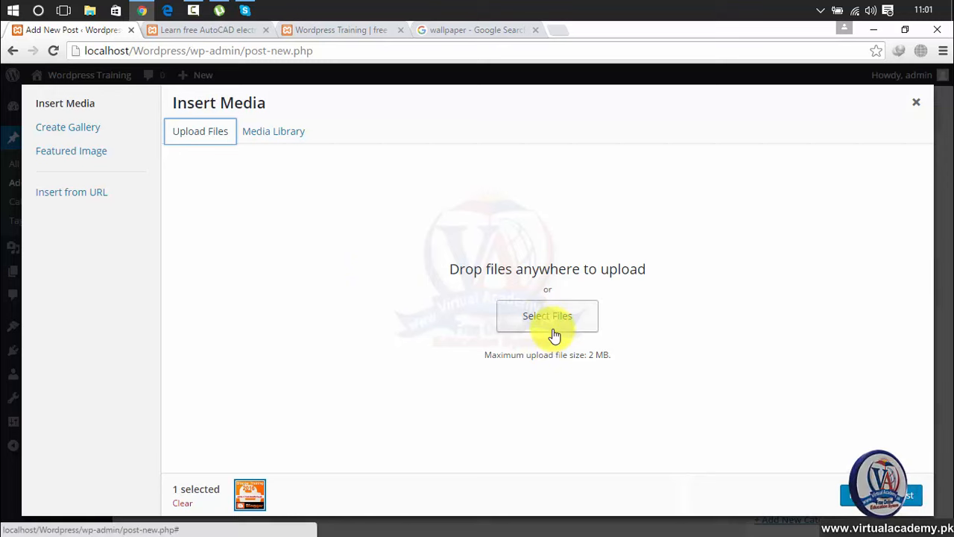
{"action": "left_click", "coordinate": [279, 135]}
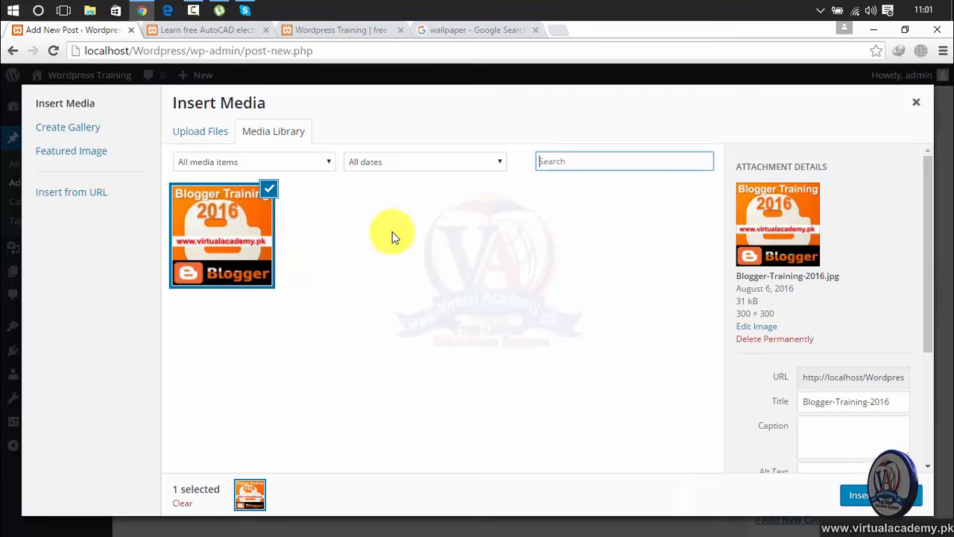
{"action": "left_click", "coordinate": [82, 157]}
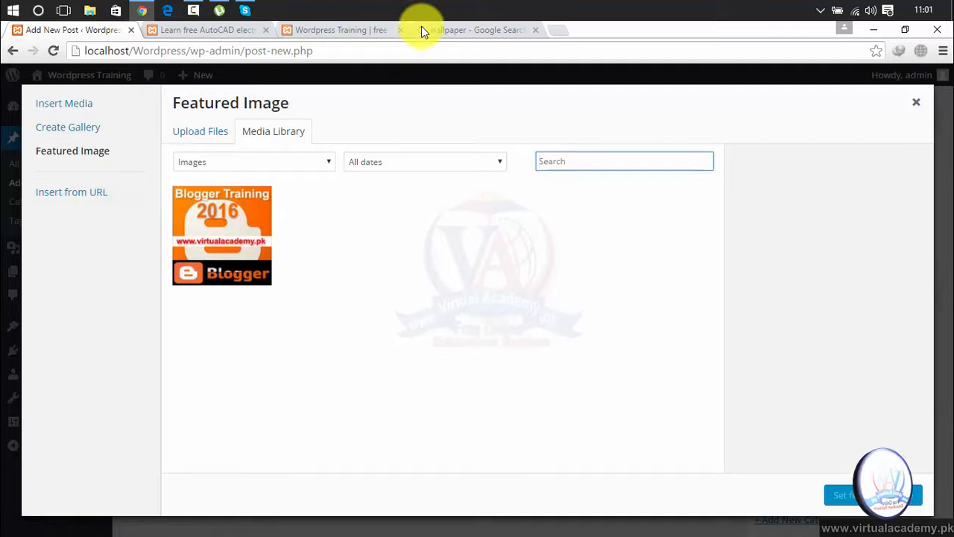
- Close the browser page with the Google wallpaper search and return to the Add New Post page
{"action": "left_click", "coordinate": [443, 25]}
{"action": "left_click", "coordinate": [343, 52]}
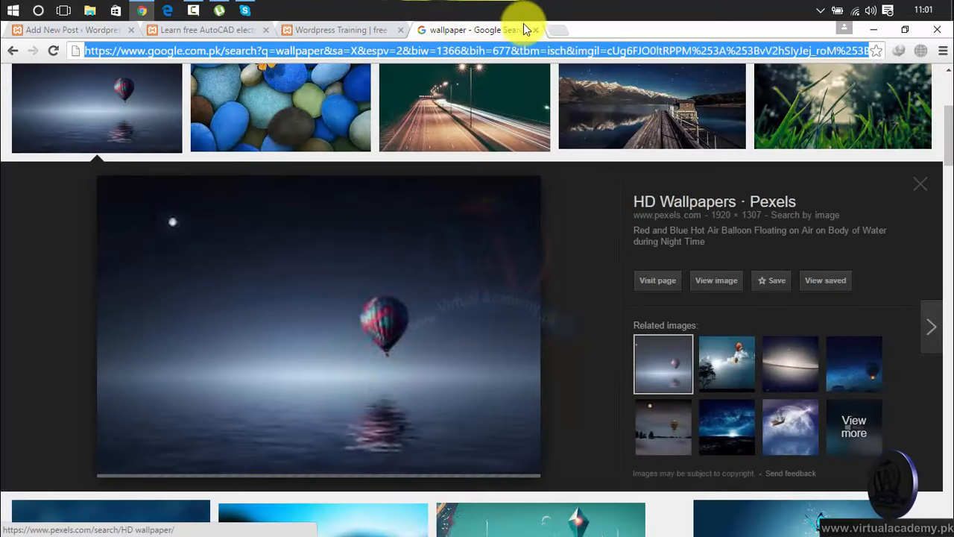
{"action": "left_click", "coordinate": [536, 29]}
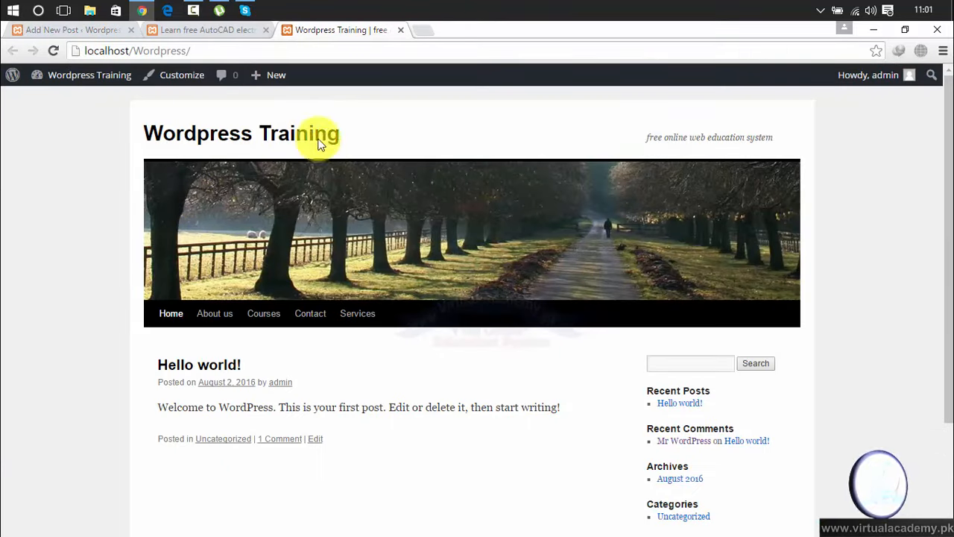
{"action": "mouse_move", "coordinate": [261, 69]}
{"action": "left_click", "coordinate": [195, 32]}
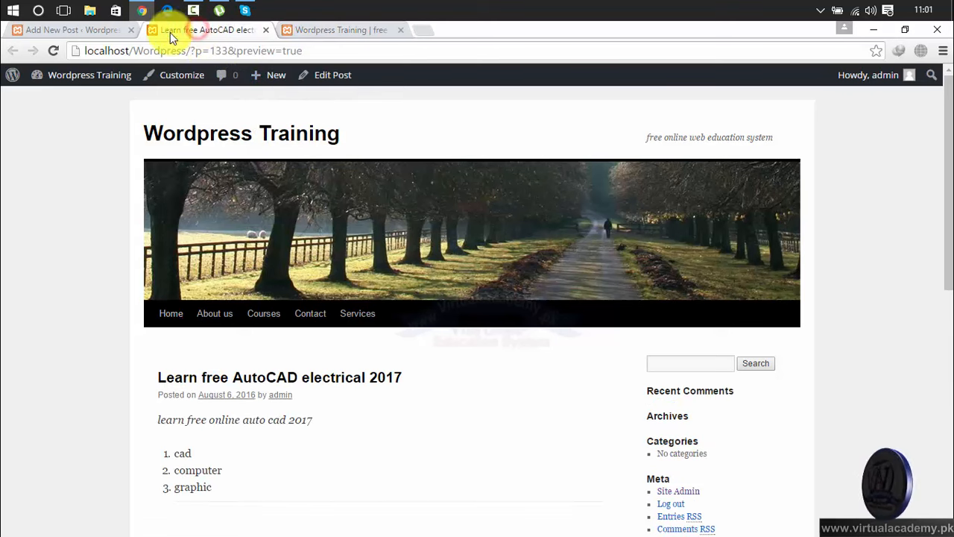
{"action": "left_click", "coordinate": [74, 28]}
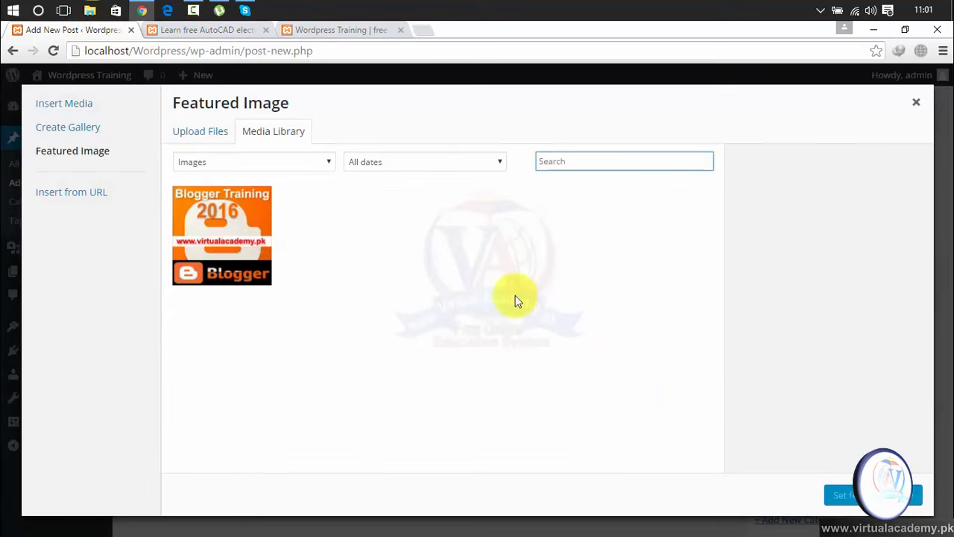
- Select the Blogger-Training-2016 image in the media library, review its attachment details and set it as the post's featured image
{"action": "left_click", "coordinate": [650, 369]}
{"action": "left_click", "coordinate": [248, 235]}
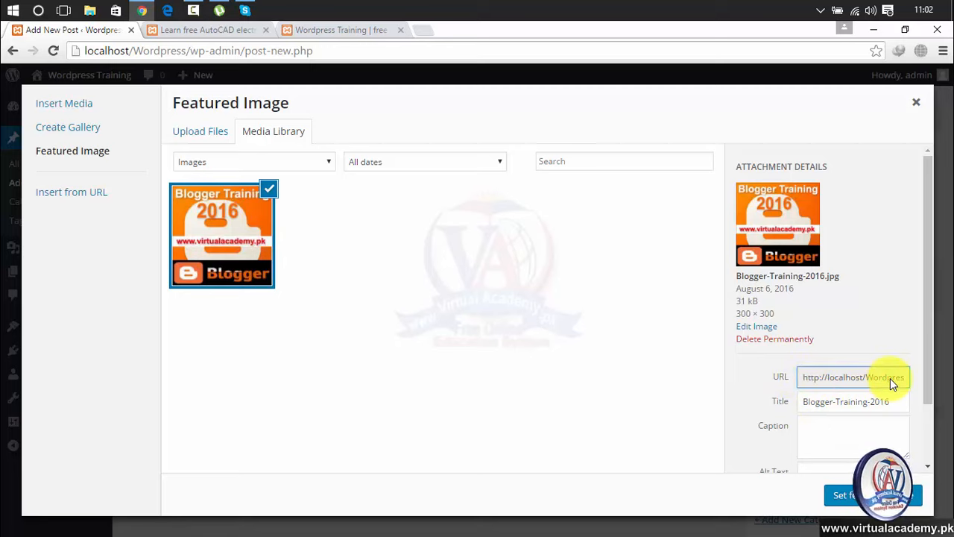
{"action": "left_click", "coordinate": [806, 272]}
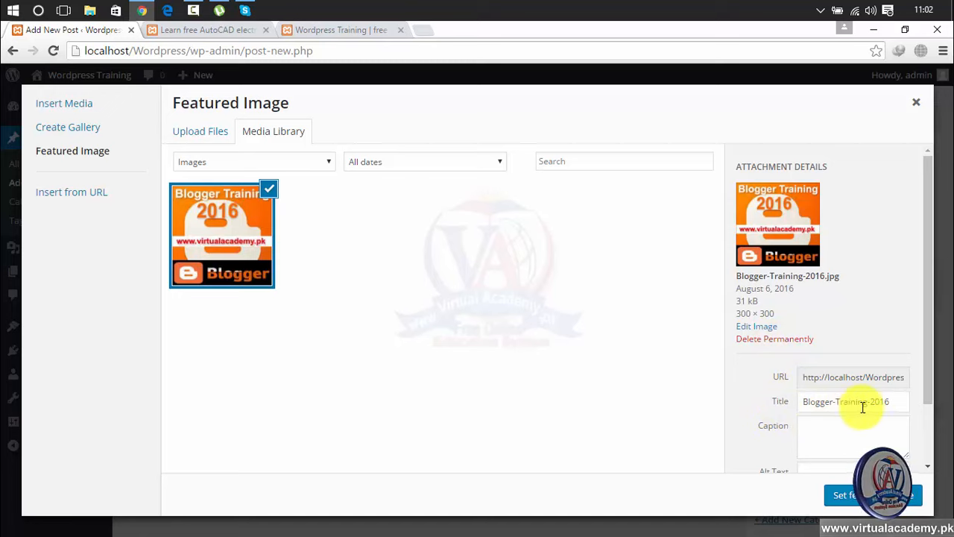
{"action": "left_click_drag", "start_coordinate": [891, 402], "coordinate": [763, 419]}
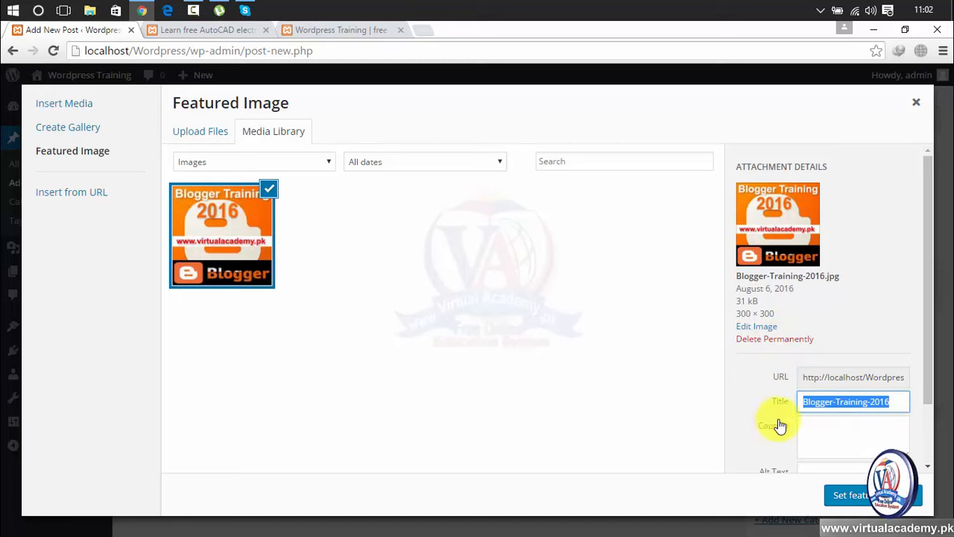
{"action": "left_click", "coordinate": [831, 430]}
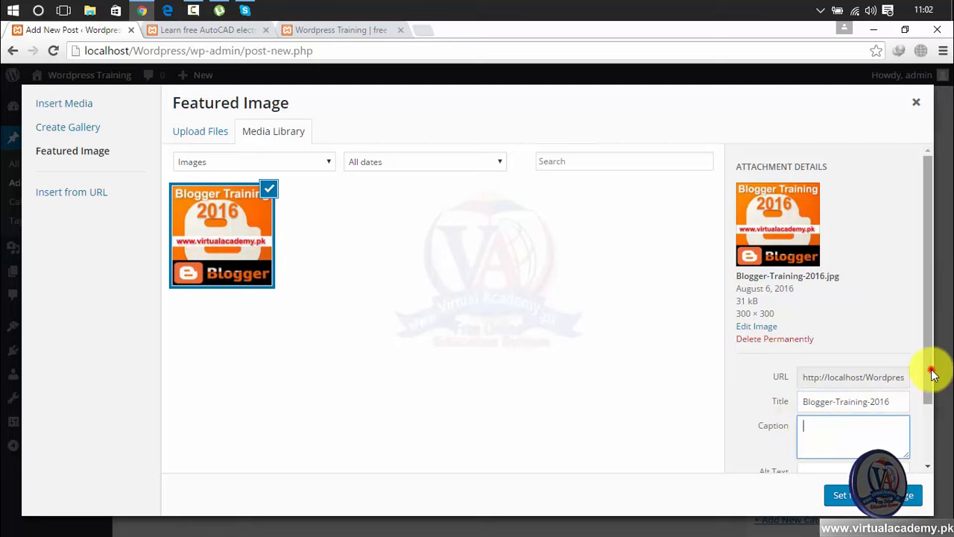
{"action": "left_click_drag", "start_coordinate": [934, 373], "coordinate": [938, 470]}
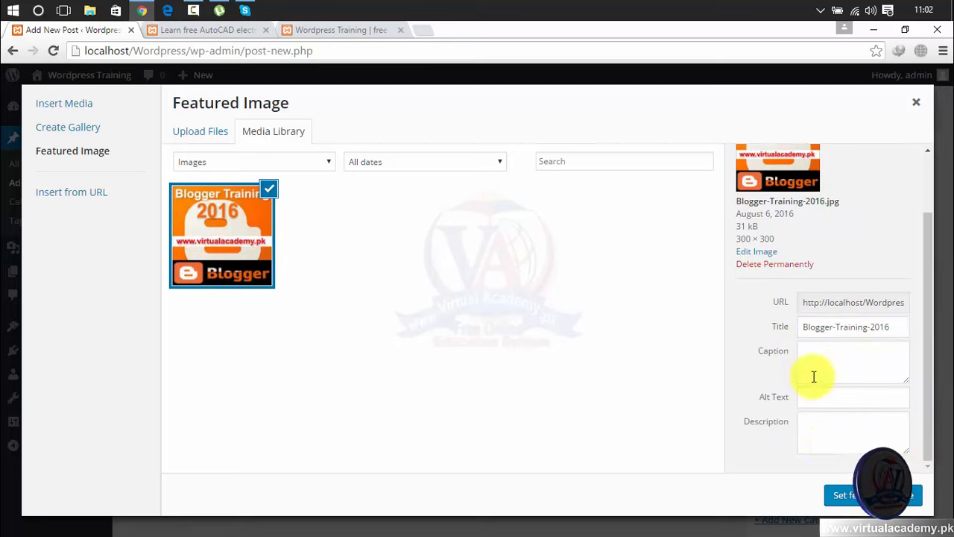
{"action": "left_click", "coordinate": [857, 495]}
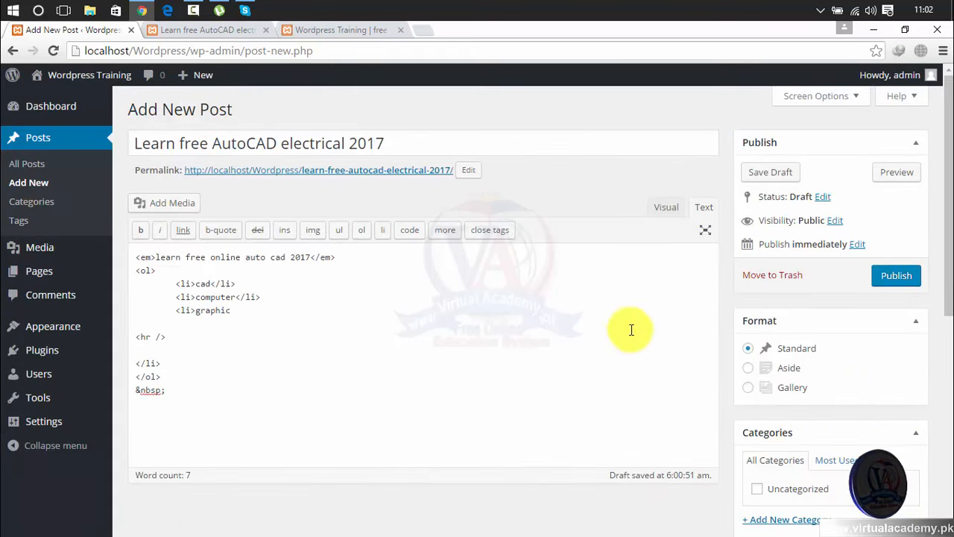
- In the visual editor, insert a Read More tag below the horizontal line and show the second row of formatting tools
{"action": "left_click", "coordinate": [667, 214]}
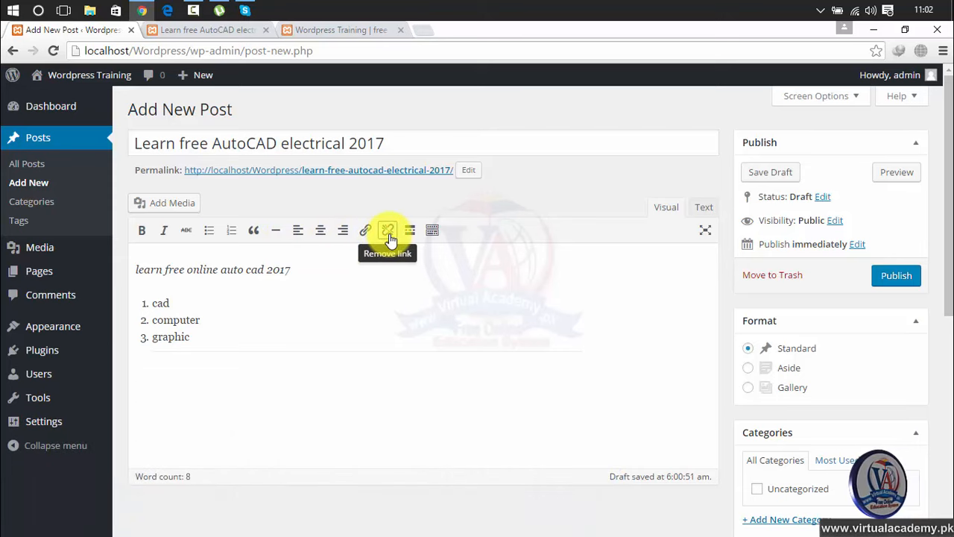
{"action": "left_click", "coordinate": [389, 237]}
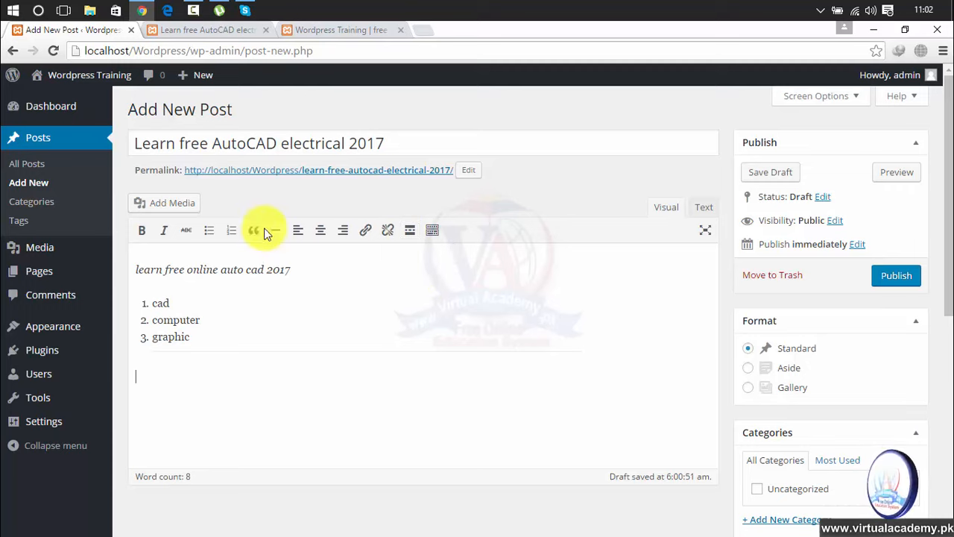
{"action": "left_click", "coordinate": [411, 232]}
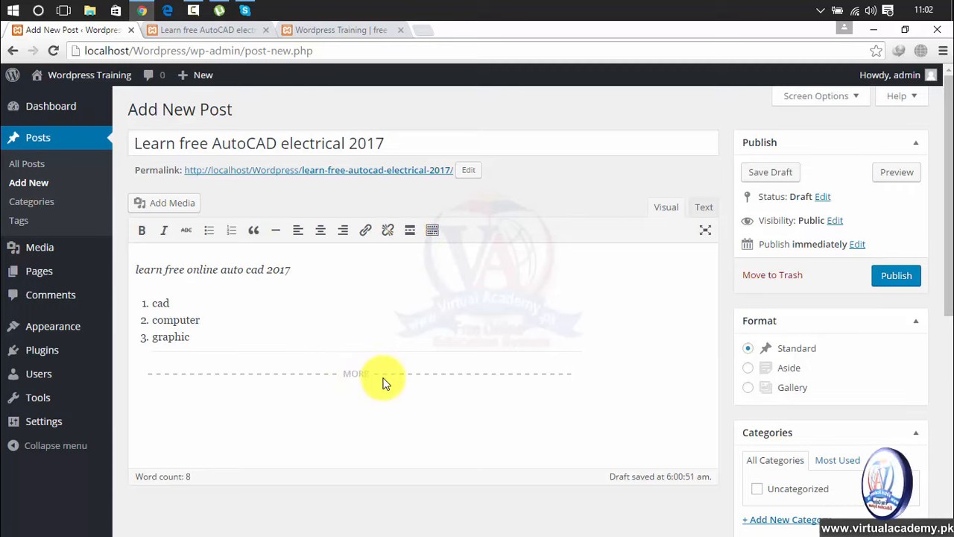
{"action": "left_click", "coordinate": [432, 233]}
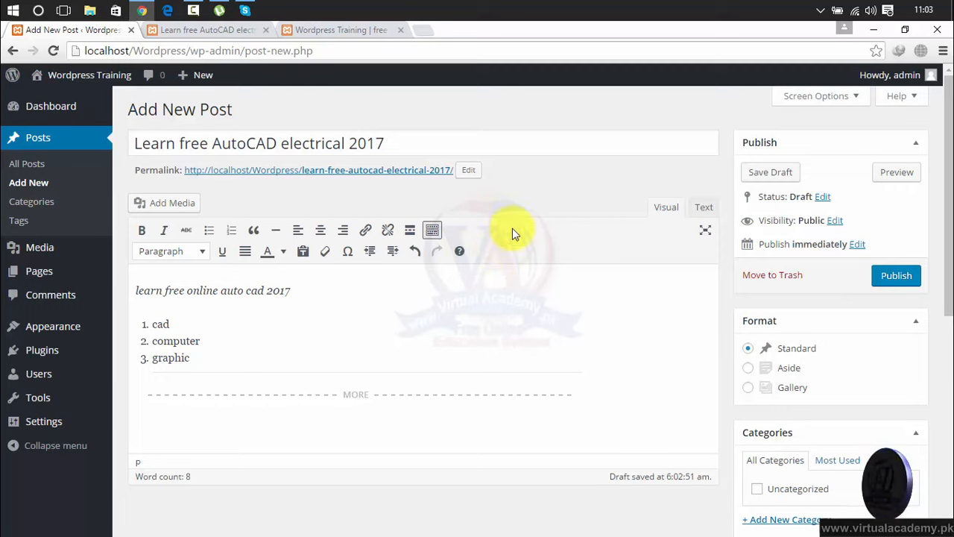
- Save the post as a draft and reopen "Learn free AutoCAD electrical 2017" for editing from the list of draft posts
{"action": "left_click", "coordinate": [773, 172]}
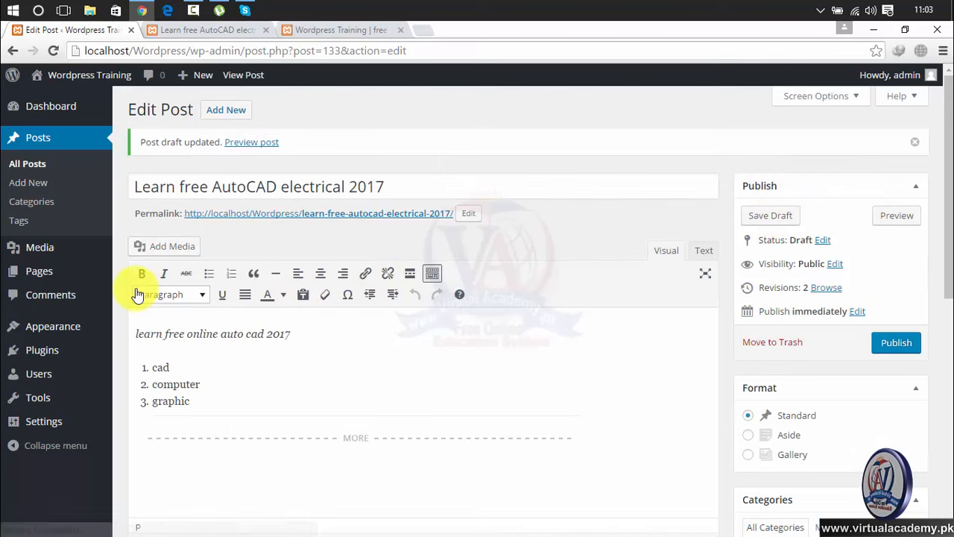
{"action": "mouse_move", "coordinate": [82, 357]}
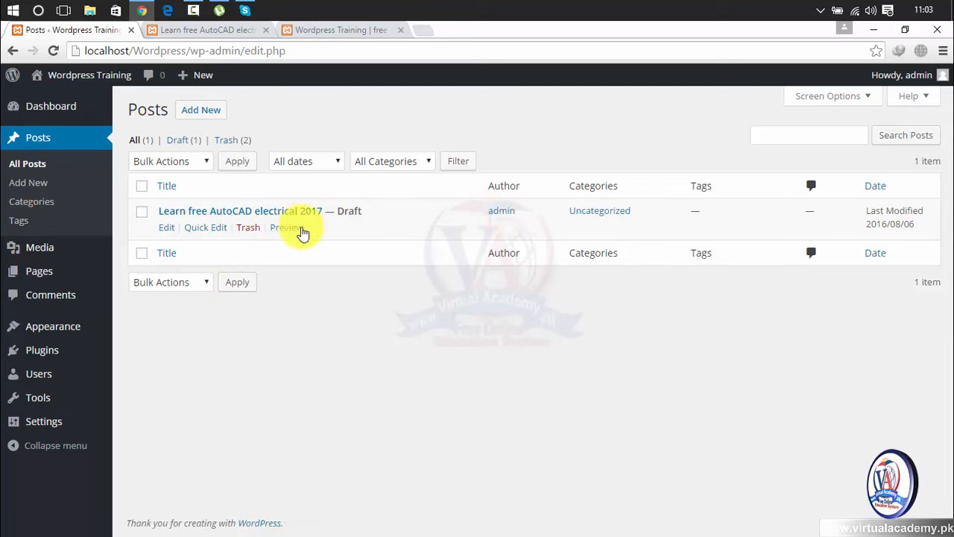
{"action": "left_click", "coordinate": [176, 140]}
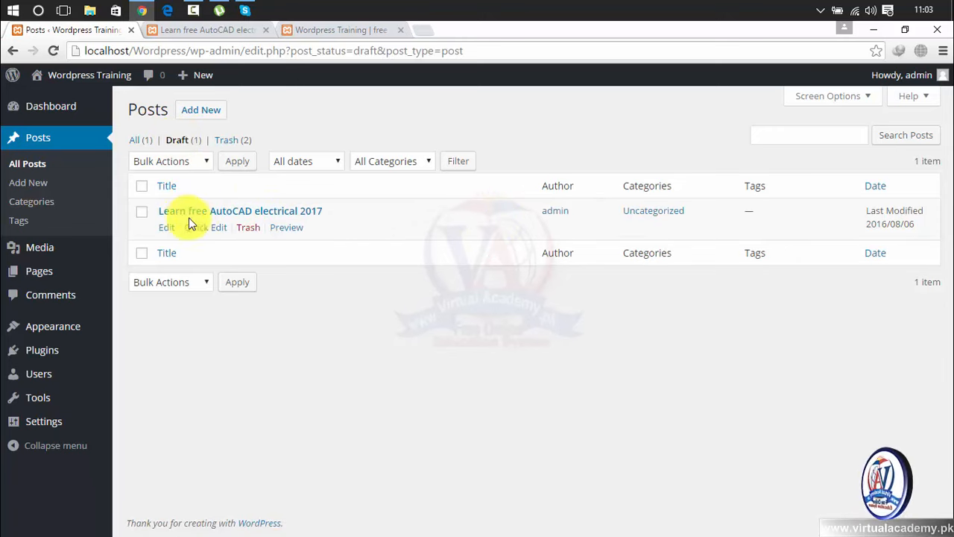
{"action": "left_click", "coordinate": [231, 141]}
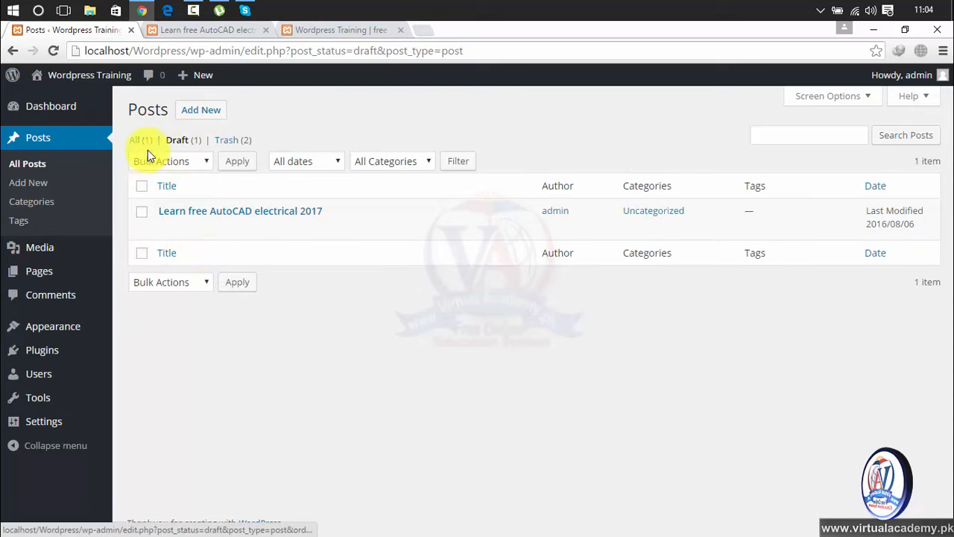
{"action": "left_click", "coordinate": [200, 214]}
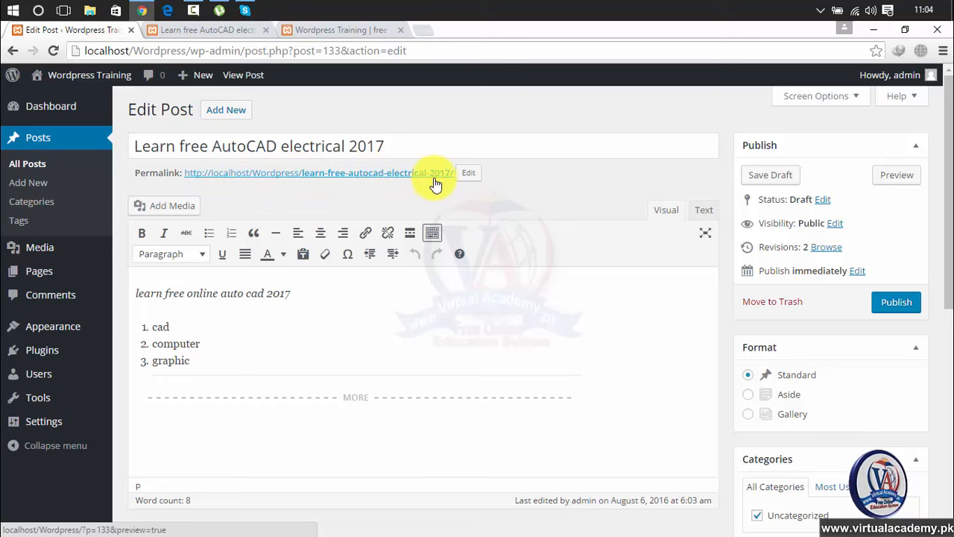
- Select the post title for comparison and open the permalink slug for editing
{"action": "left_click_drag", "start_coordinate": [396, 141], "coordinate": [111, 160]}
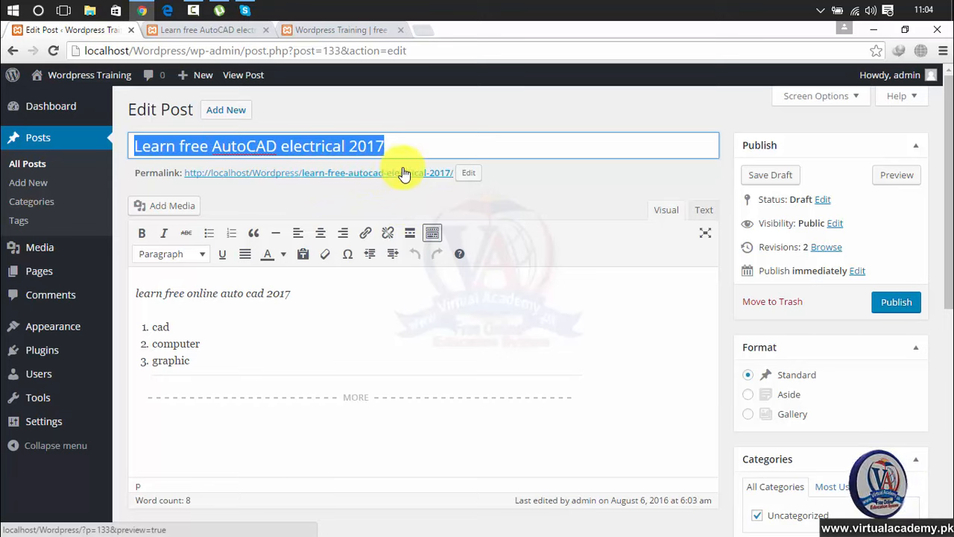
{"action": "left_click", "coordinate": [468, 177]}
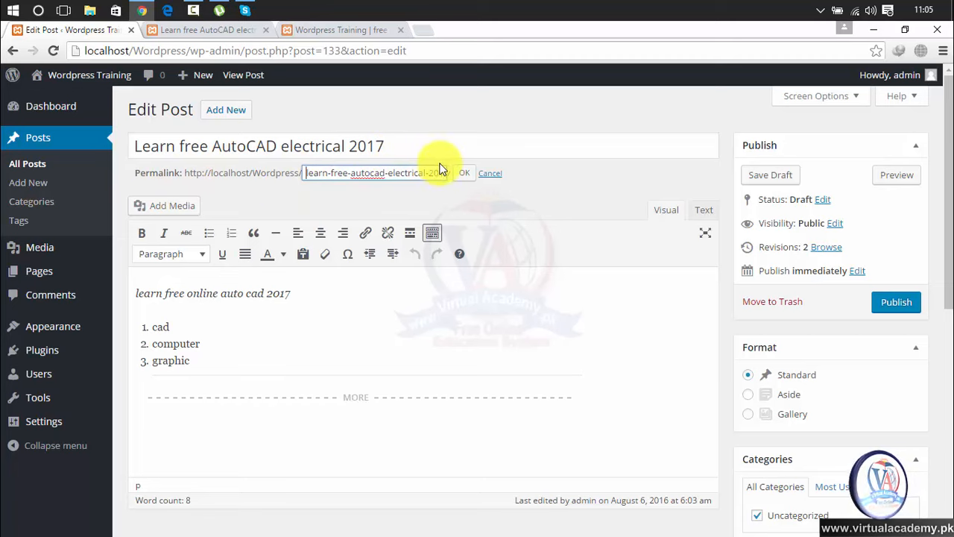
{"action": "left_click", "coordinate": [463, 175]}
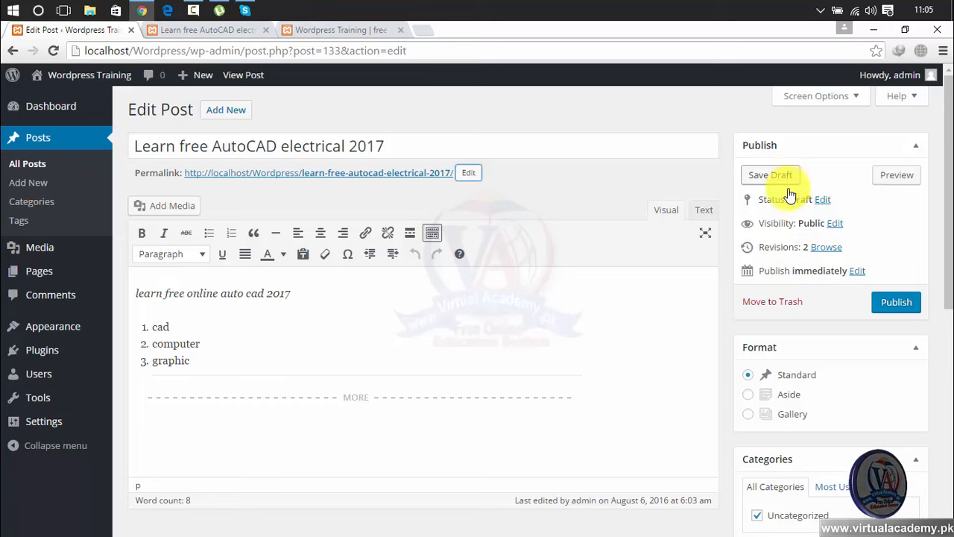
- Publish the post and reload its preview page in the other browser tab
{"action": "left_click", "coordinate": [896, 303]}
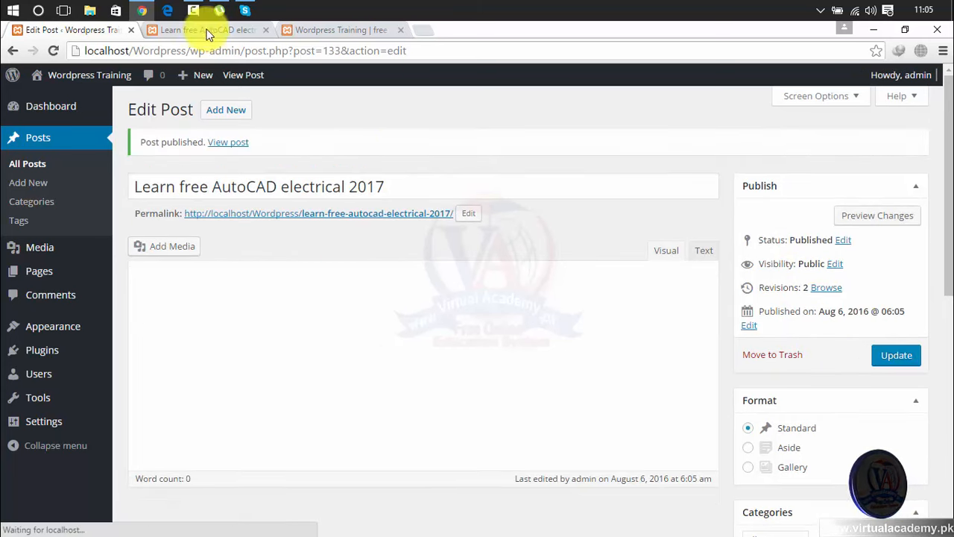
{"action": "left_click", "coordinate": [207, 30]}
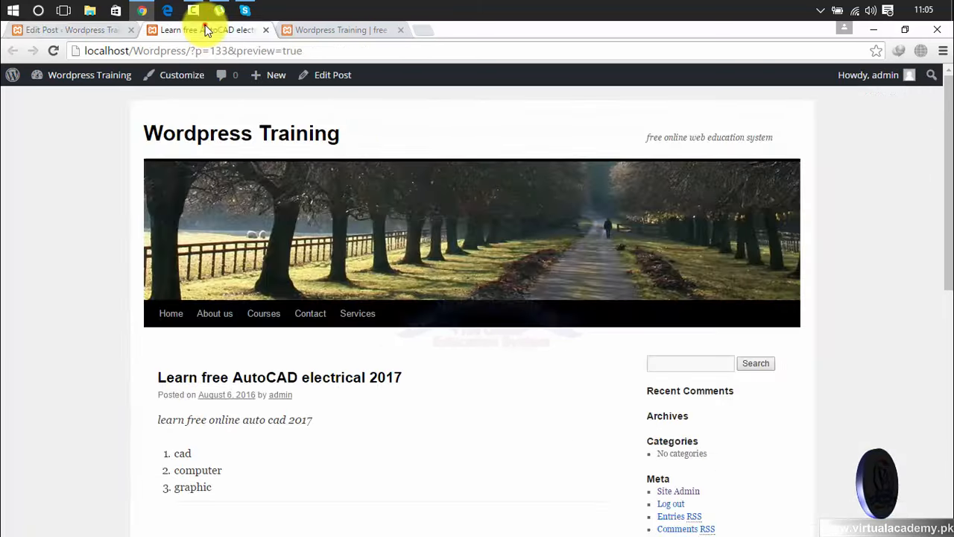
{"action": "left_click", "coordinate": [56, 52]}
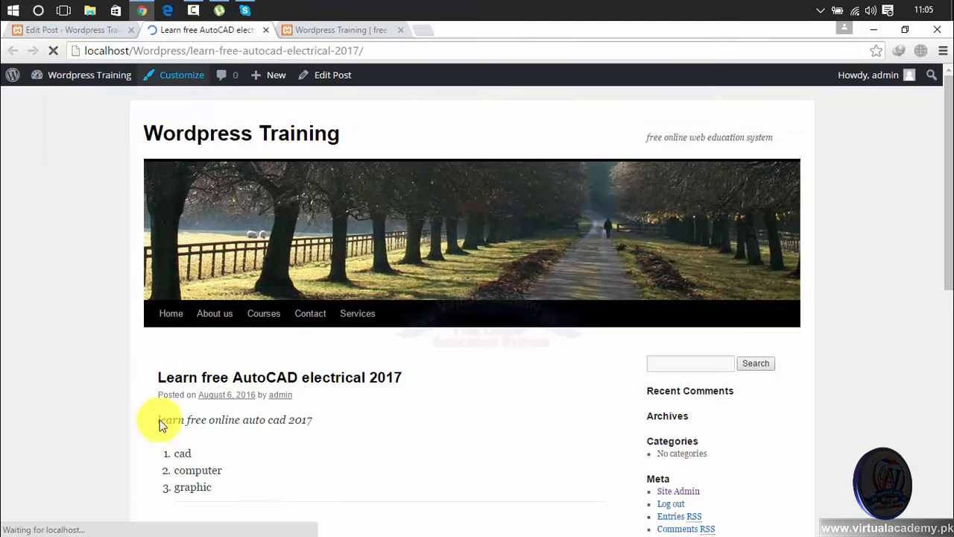
- Examine the published post on the site's Home page and open its full page through the Continue reading link
{"action": "left_click", "coordinate": [172, 313]}
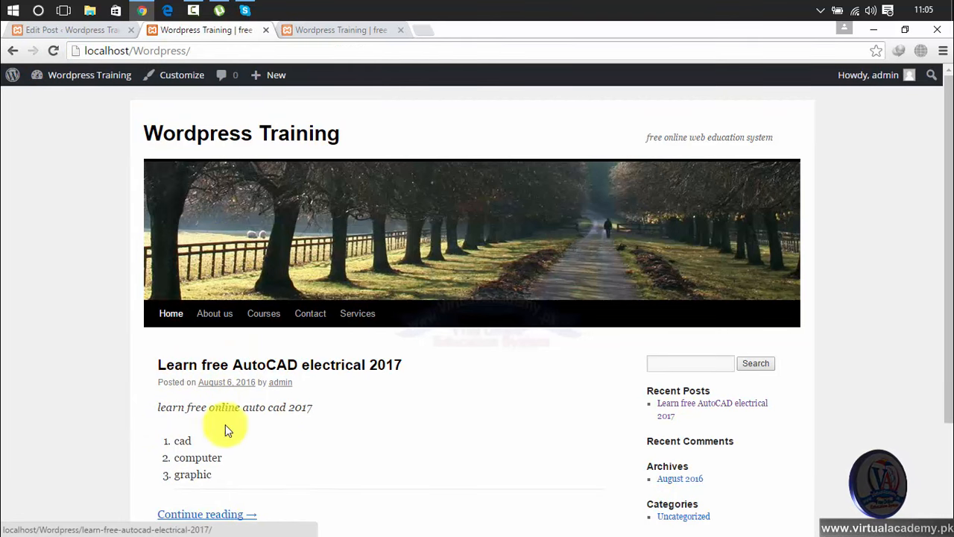
{"action": "mouse_move", "coordinate": [261, 311]}
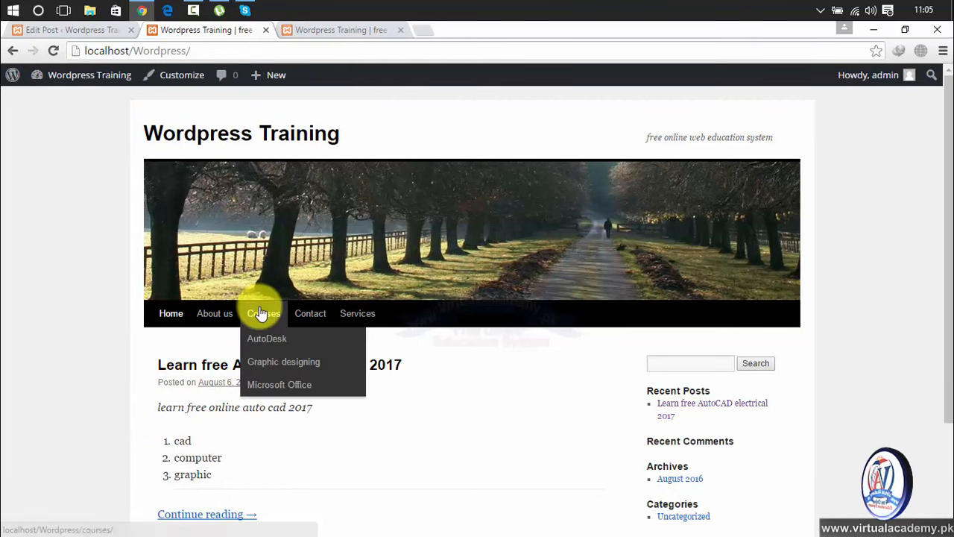
{"action": "mouse_move", "coordinate": [263, 350]}
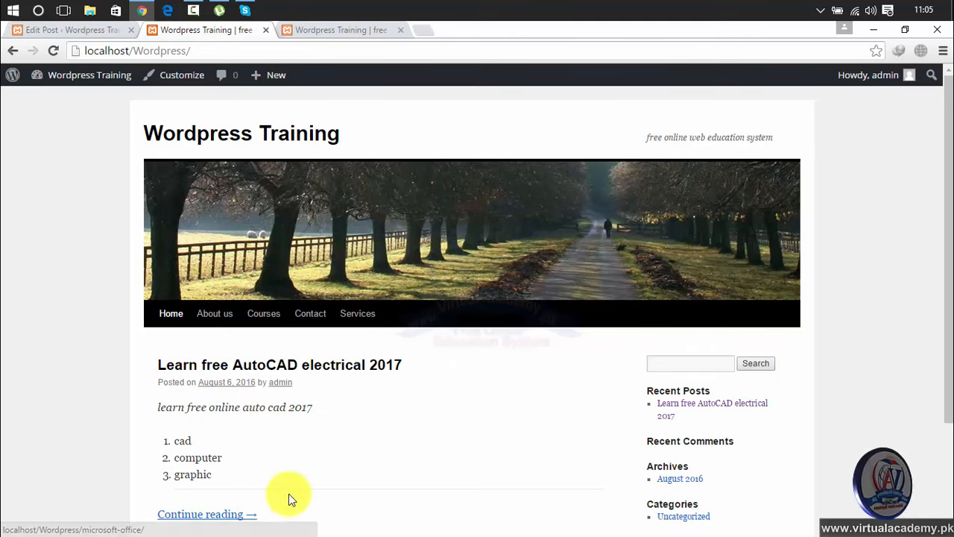
{"action": "left_click_drag", "start_coordinate": [945, 216], "coordinate": [943, 401]}
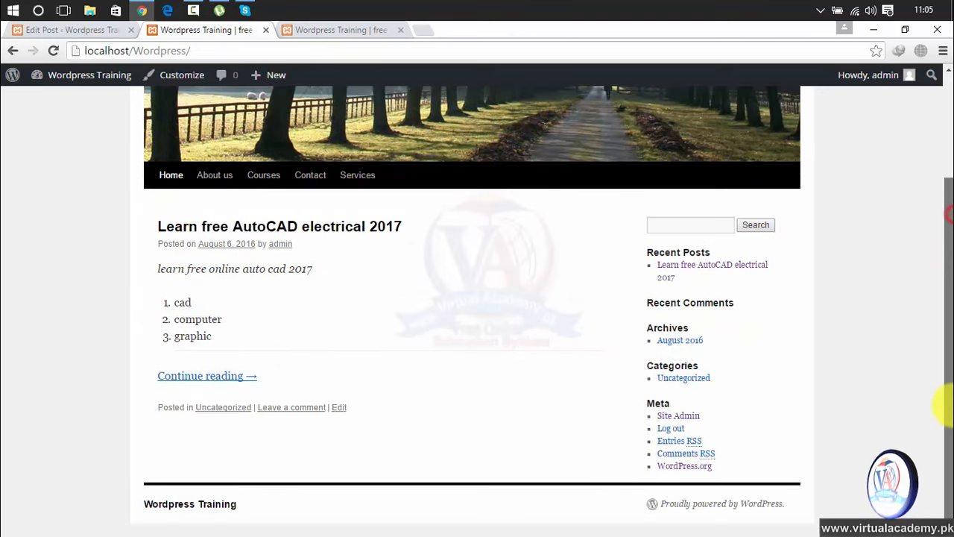
{"action": "left_click", "coordinate": [220, 379]}
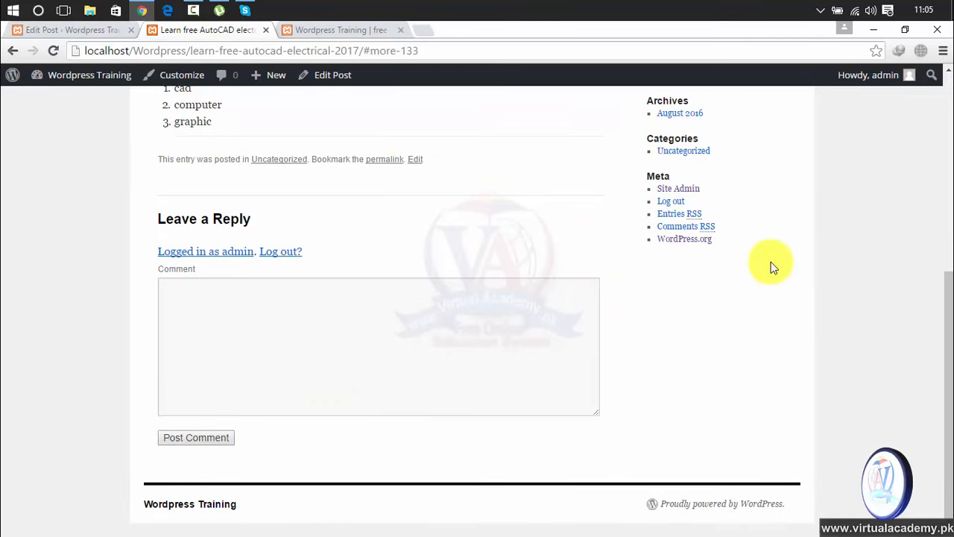
{"action": "left_click_drag", "start_coordinate": [947, 309], "coordinate": [941, 221]}
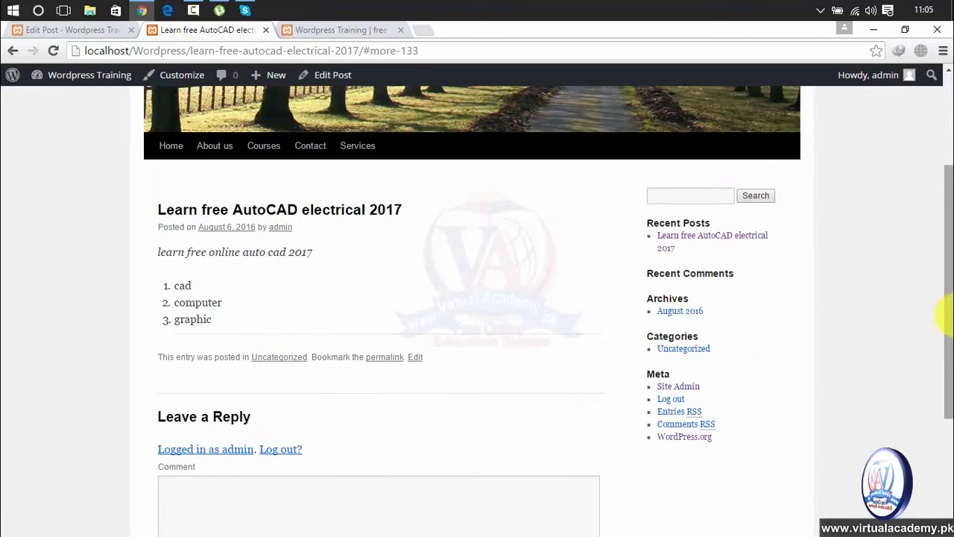
{"action": "left_click_drag", "start_coordinate": [943, 315], "coordinate": [947, 186]}
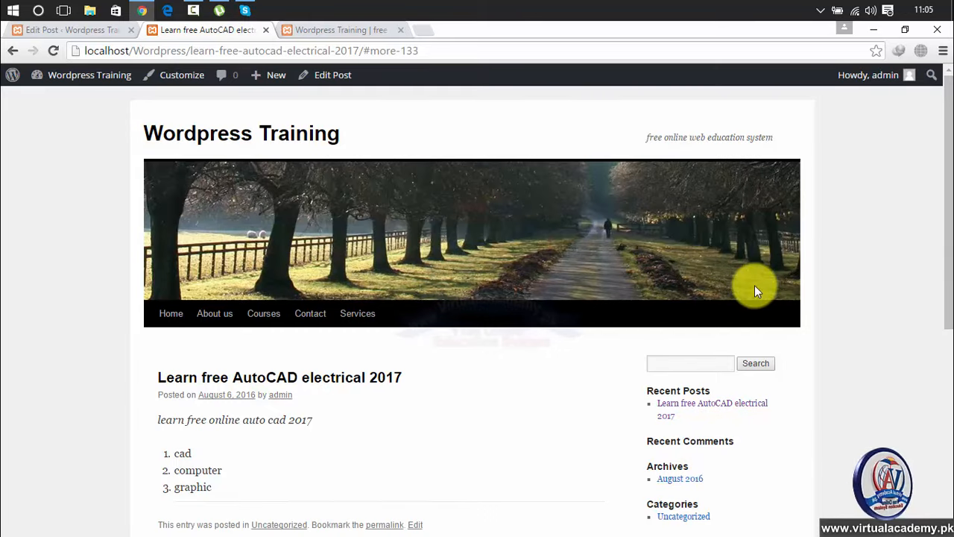